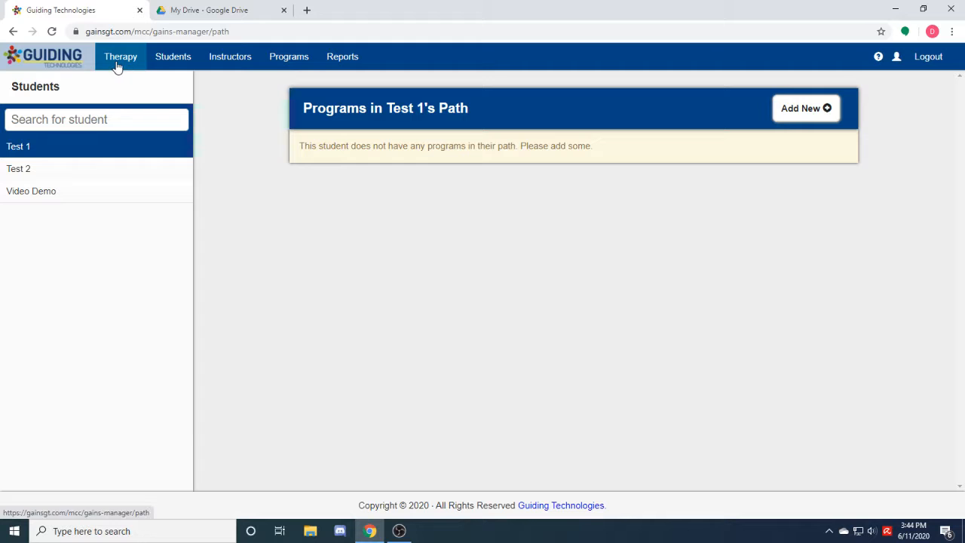
Step: Start assigning a new TA therapy to the path of student Test 1
{"action": "left_click", "coordinate": [65, 151]}
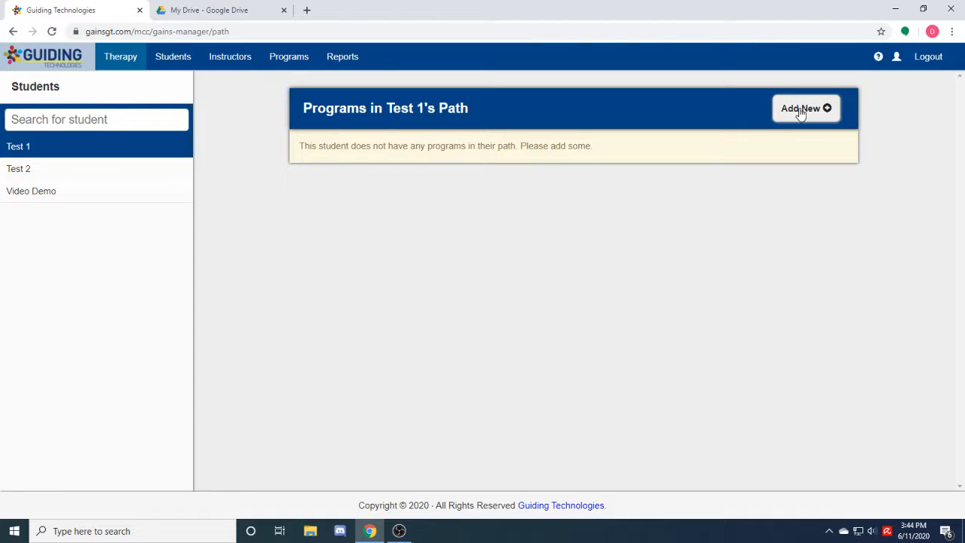
{"action": "left_click", "coordinate": [822, 113]}
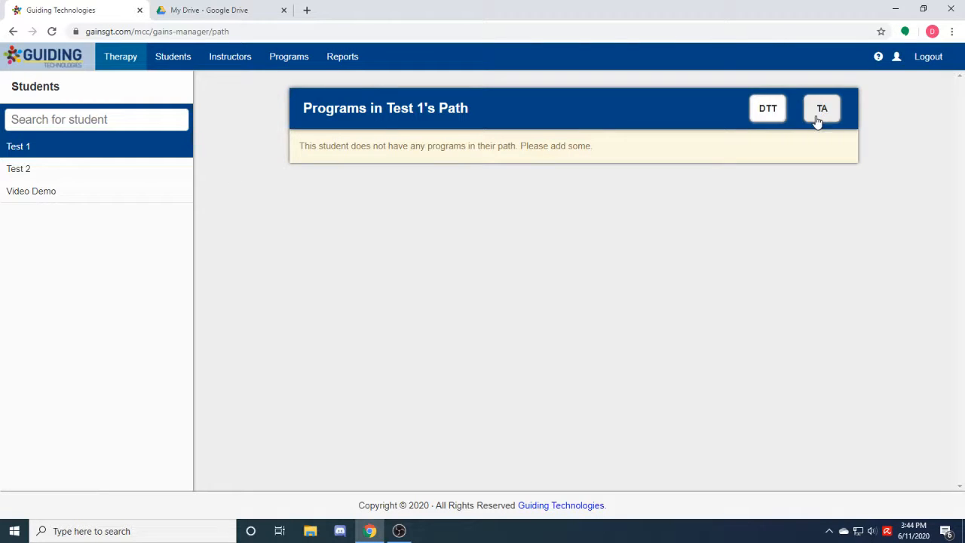
{"action": "left_click", "coordinate": [823, 111]}
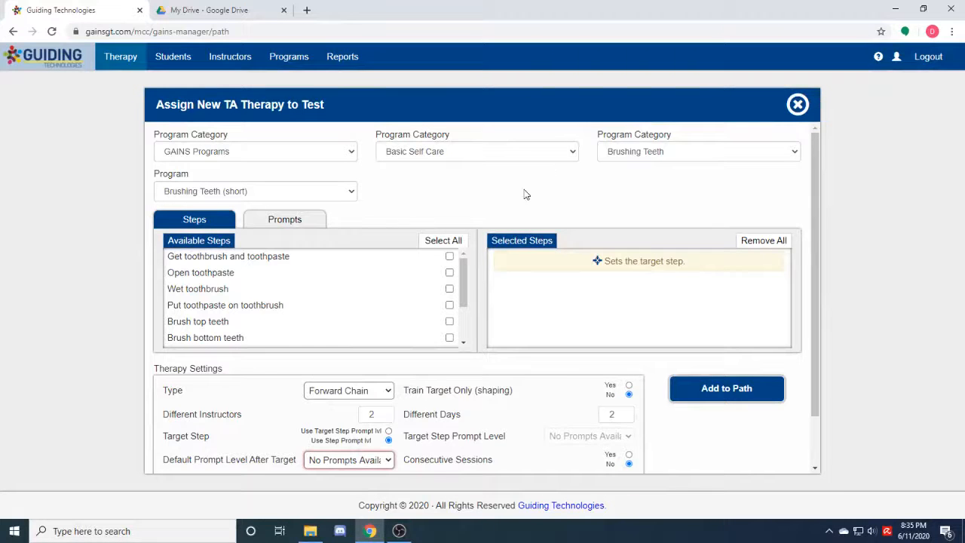
Step: Examine the choices available for the three program categories and the program of the new therapy
{"action": "left_click", "coordinate": [323, 157]}
{"action": "left_click", "coordinate": [325, 158]}
{"action": "left_click", "coordinate": [489, 154]}
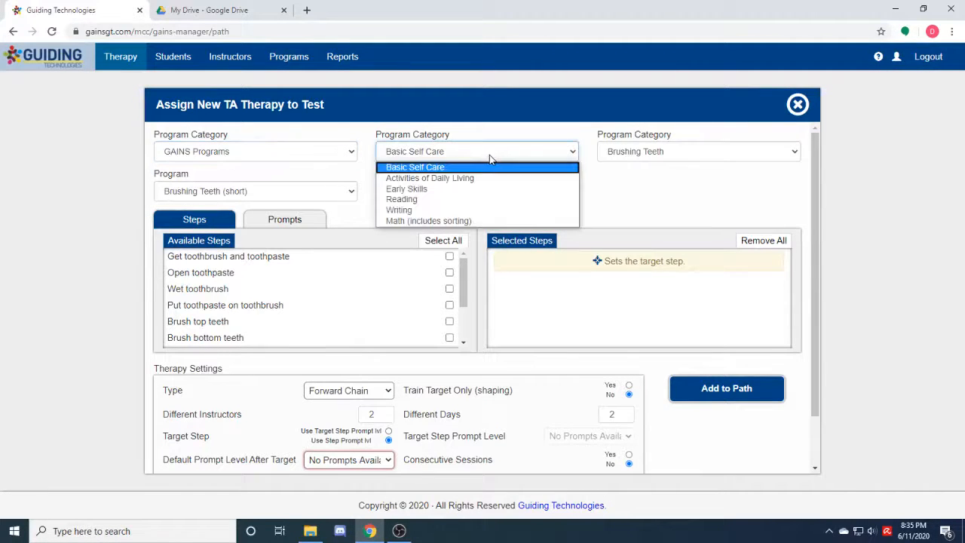
{"action": "left_click", "coordinate": [489, 154]}
{"action": "left_click", "coordinate": [696, 155]}
{"action": "left_click", "coordinate": [696, 155]}
{"action": "left_click", "coordinate": [277, 196]}
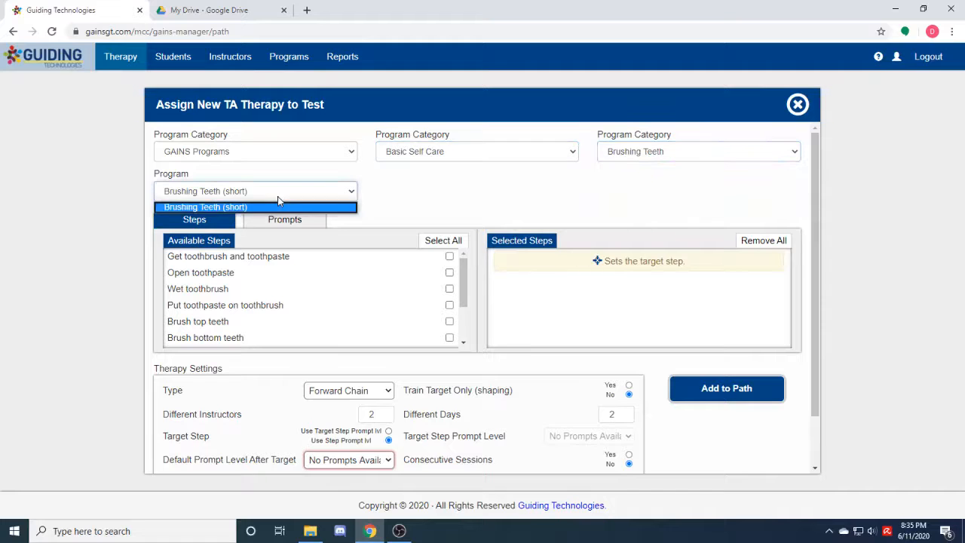
{"action": "left_click", "coordinate": [278, 196]}
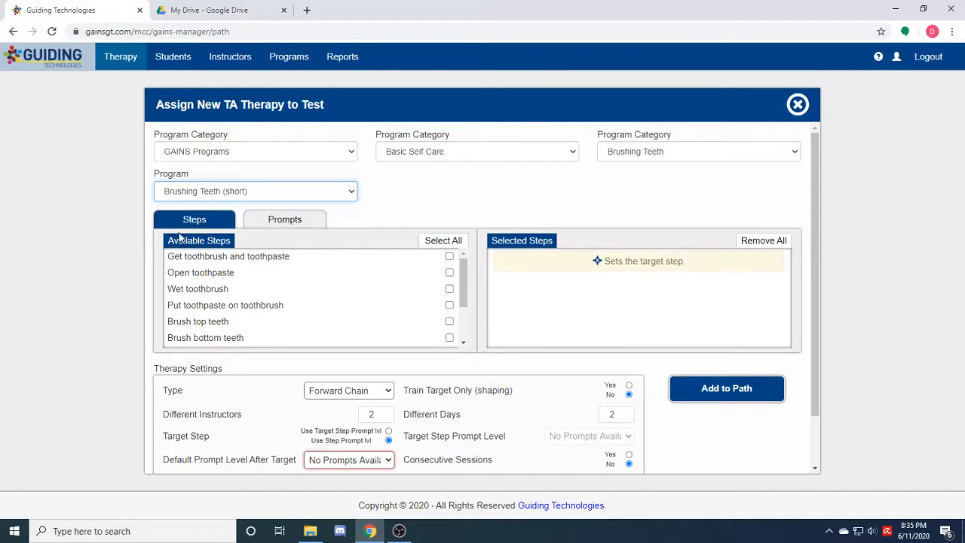
Step: Review the available steps of the Brushing Teeth (short) program and select all of them
{"action": "scroll", "coordinate": [417, 285], "scroll_direction": "down", "scroll_amount": 2}
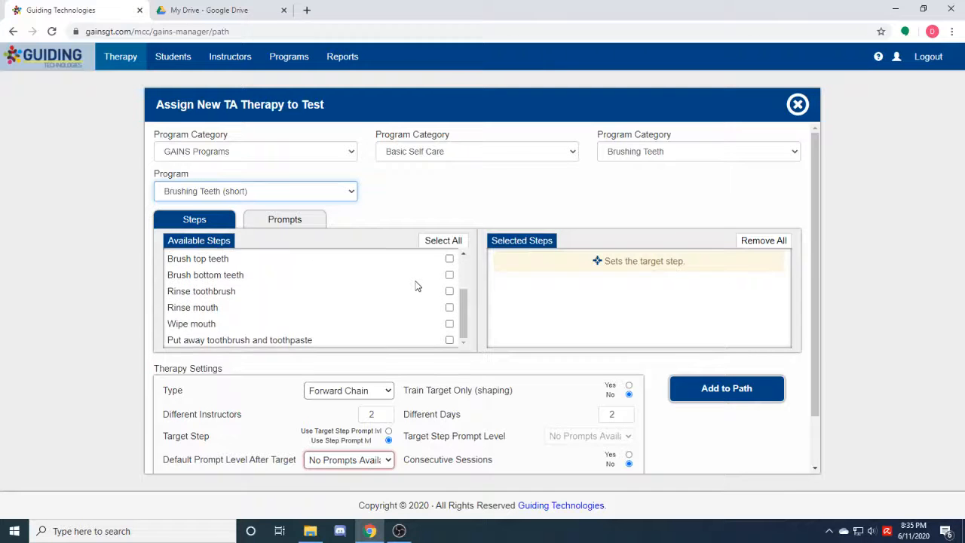
{"action": "scroll", "coordinate": [417, 286], "scroll_direction": "up", "scroll_amount": 2}
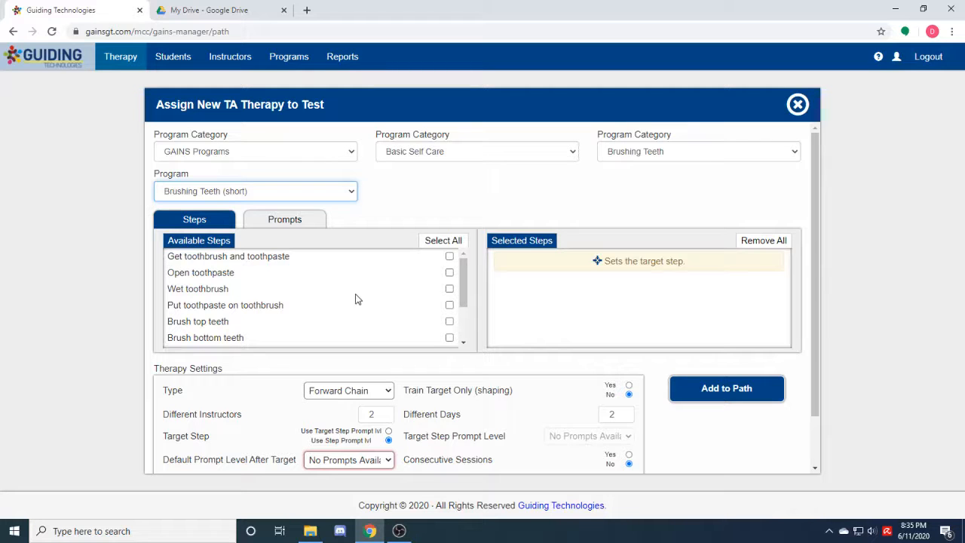
{"action": "scroll", "coordinate": [357, 300], "scroll_direction": "down", "scroll_amount": 2}
{"action": "scroll", "coordinate": [356, 299], "scroll_direction": "up", "scroll_amount": 2}
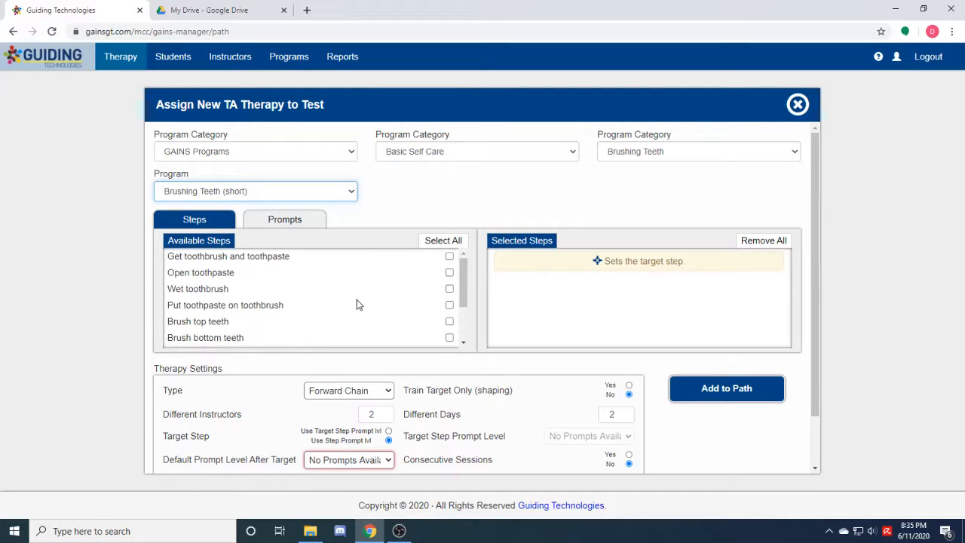
{"action": "left_click", "coordinate": [441, 241]}
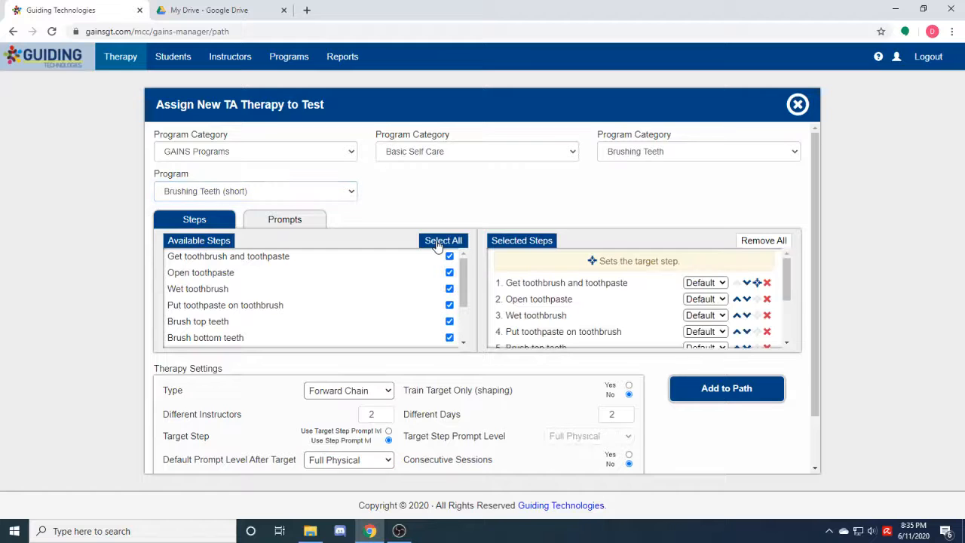
Step: Try Wet toothbrush and Brush bottom teeth as the target step, returning the target to Get toothbrush and toothpaste
{"action": "scroll", "coordinate": [533, 283], "scroll_direction": "down", "scroll_amount": 2}
{"action": "scroll", "coordinate": [533, 283], "scroll_direction": "up", "scroll_amount": 3}
{"action": "left_click", "coordinate": [757, 315]}
{"action": "scroll", "coordinate": [760, 317], "scroll_direction": "down", "scroll_amount": 2}
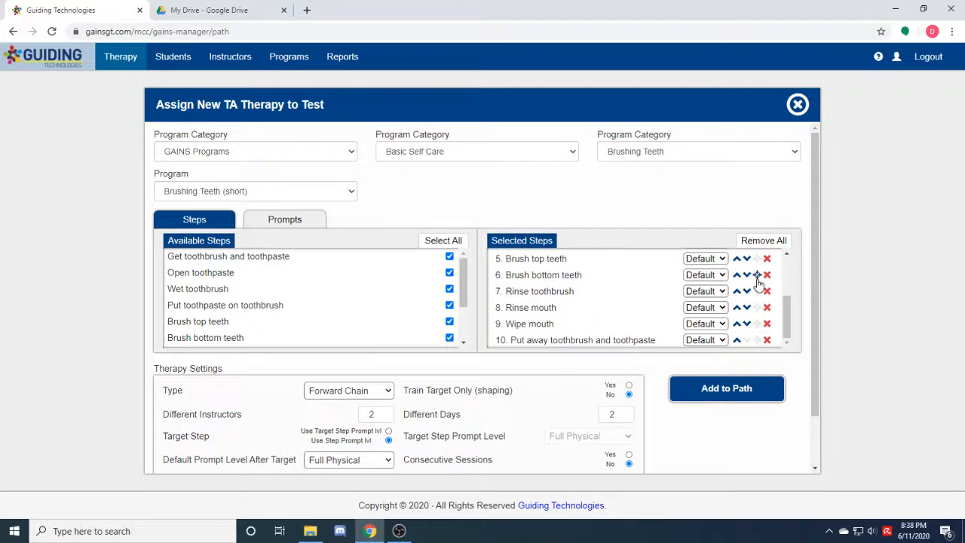
{"action": "scroll", "coordinate": [756, 298], "scroll_direction": "up", "scroll_amount": 3}
{"action": "left_click", "coordinate": [757, 283]}
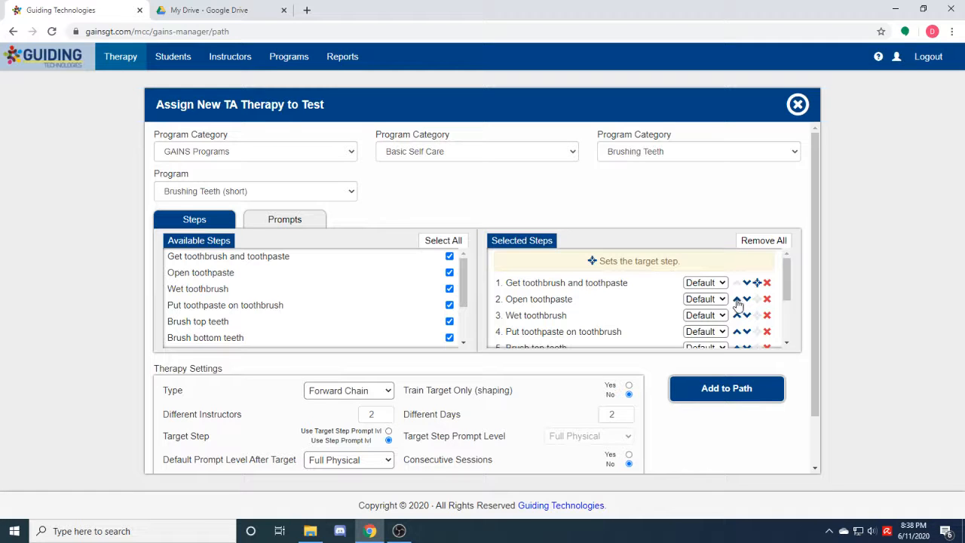
Step: Move Open toothpaste up to first place in the selected steps and back down to second
{"action": "left_click", "coordinate": [738, 299]}
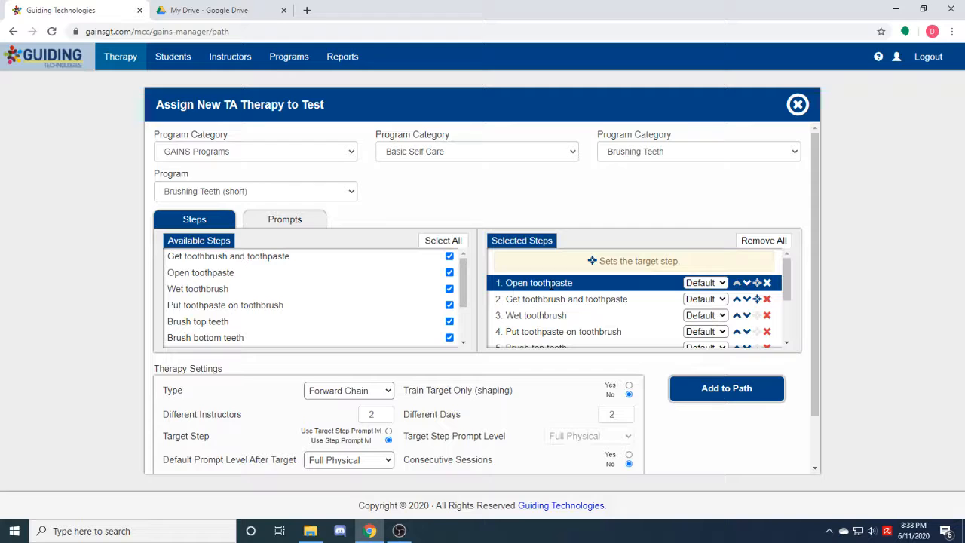
{"action": "left_click", "coordinate": [747, 283]}
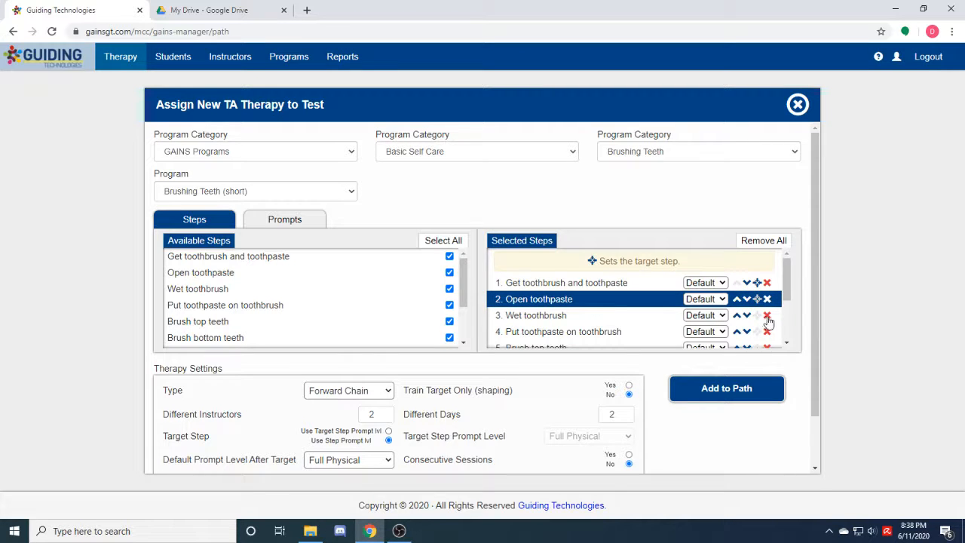
Step: Remove Wet toothbrush from the selected steps, add it again, and check the prompt options of Get toothbrush and toothpaste
{"action": "left_click", "coordinate": [767, 316]}
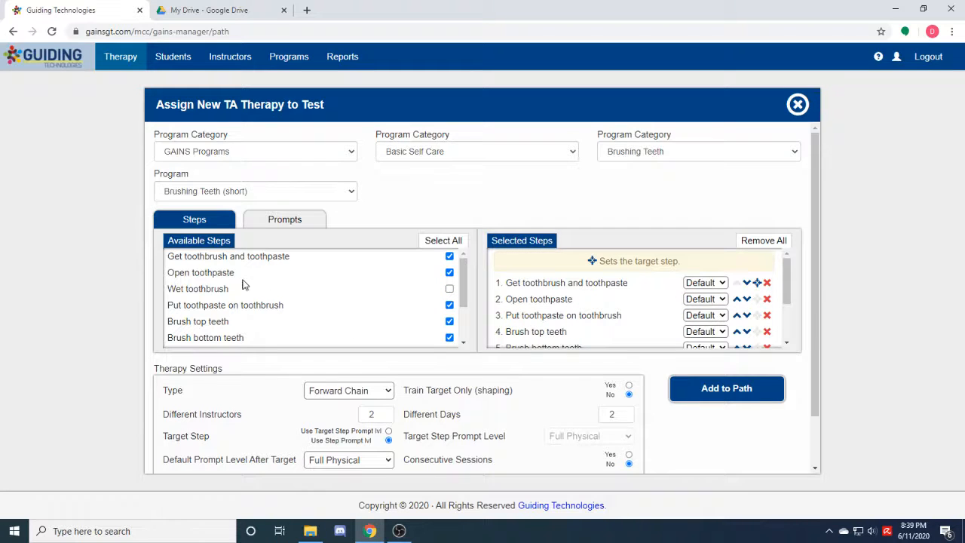
{"action": "left_click", "coordinate": [449, 291]}
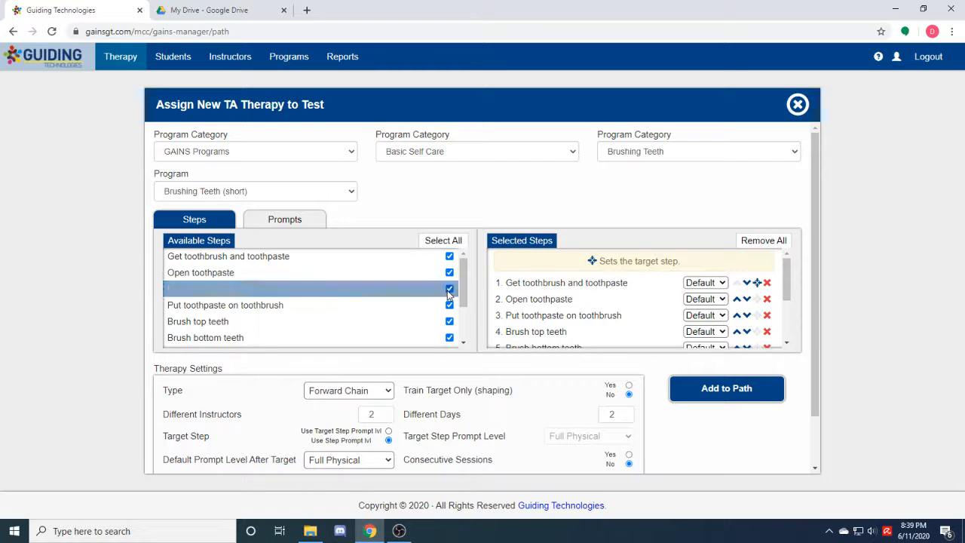
{"action": "left_click", "coordinate": [715, 286]}
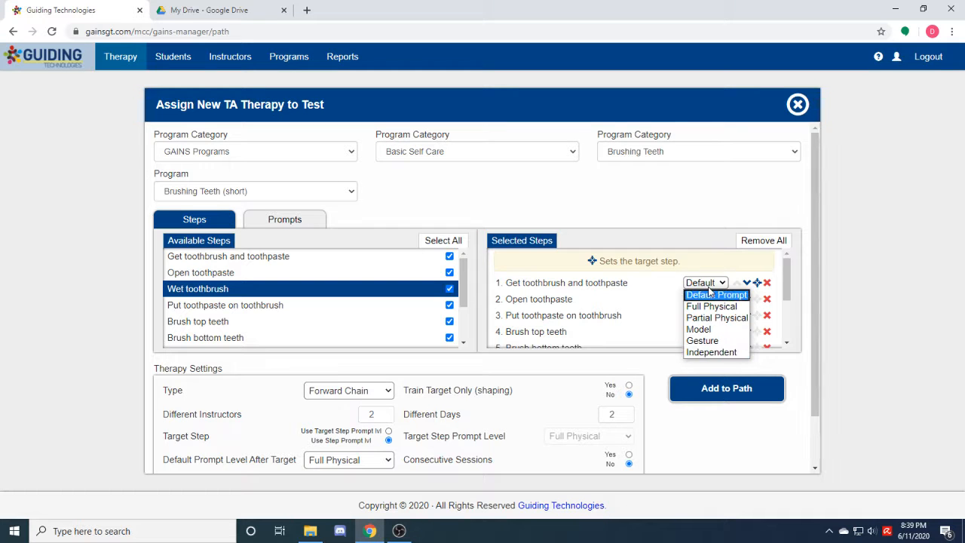
{"action": "left_click", "coordinate": [708, 287]}
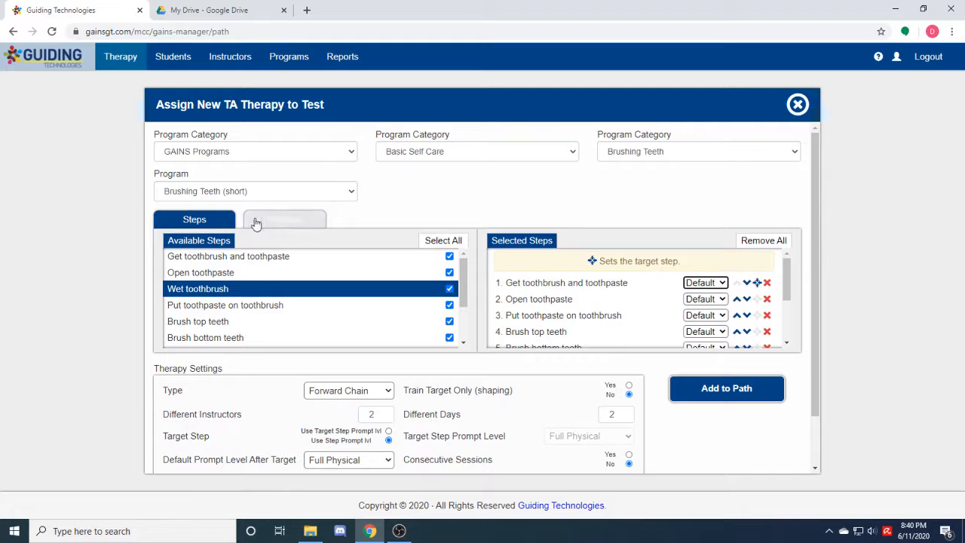
Step: Remove and re-add the Partial Physical prompt, and move Model down one place and back up in the selected prompts
{"action": "left_click", "coordinate": [277, 227]}
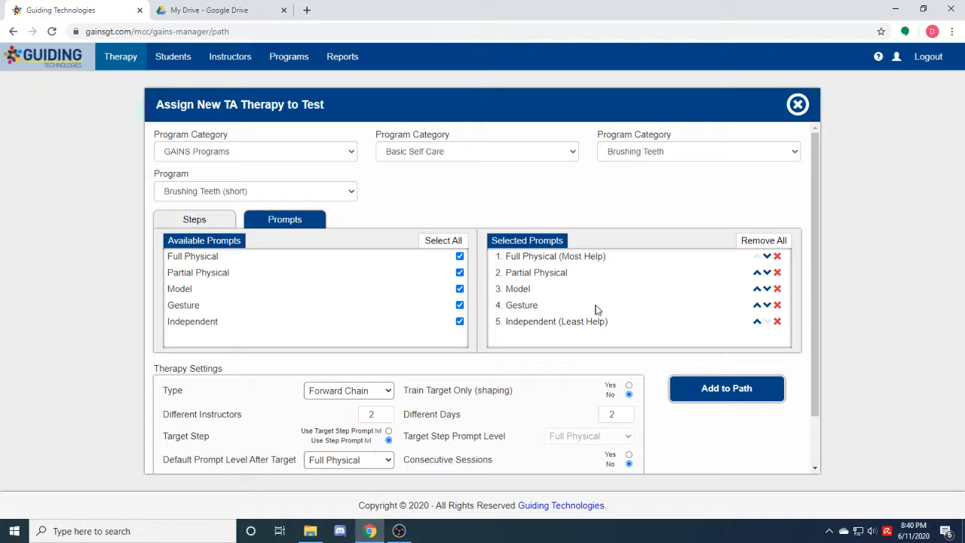
{"action": "left_click", "coordinate": [777, 273]}
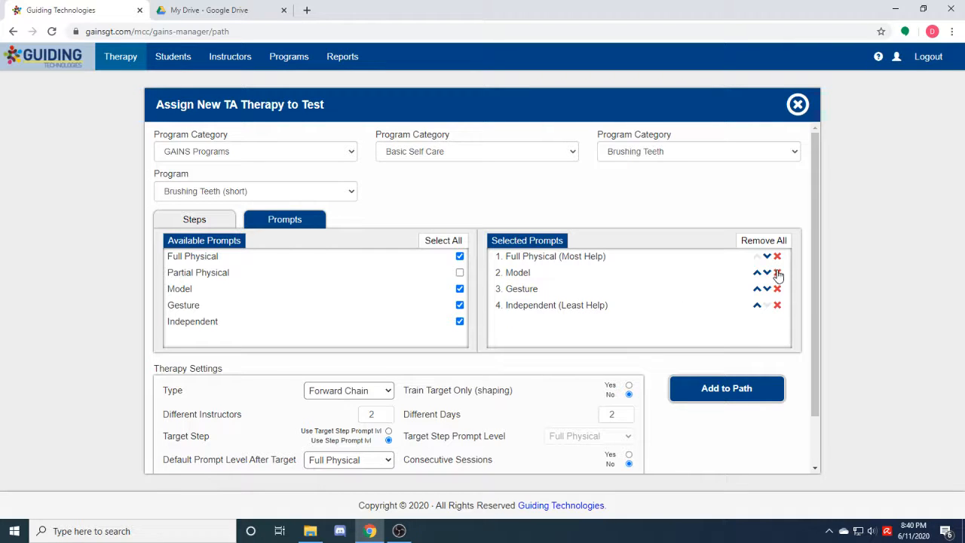
{"action": "left_click", "coordinate": [460, 273]}
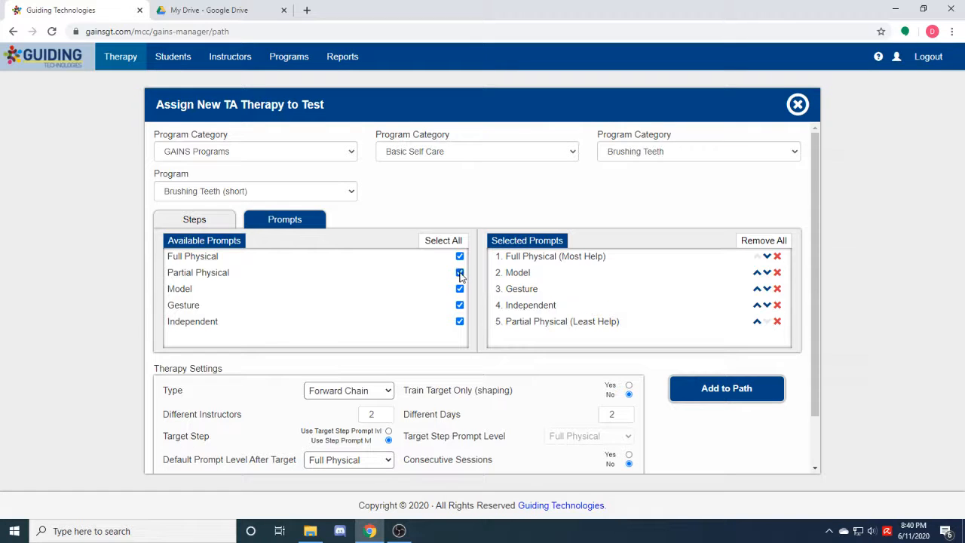
{"action": "left_click", "coordinate": [766, 274]}
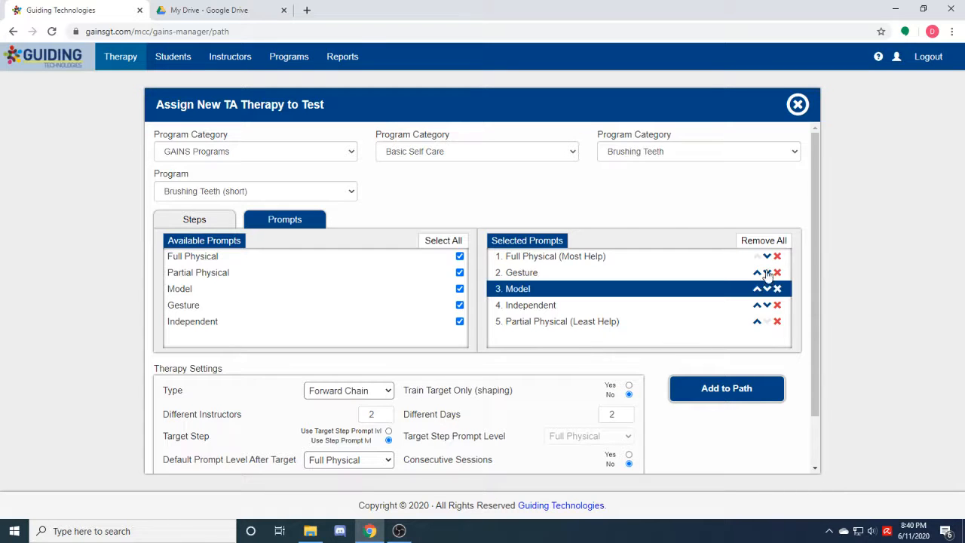
{"action": "left_click", "coordinate": [758, 289]}
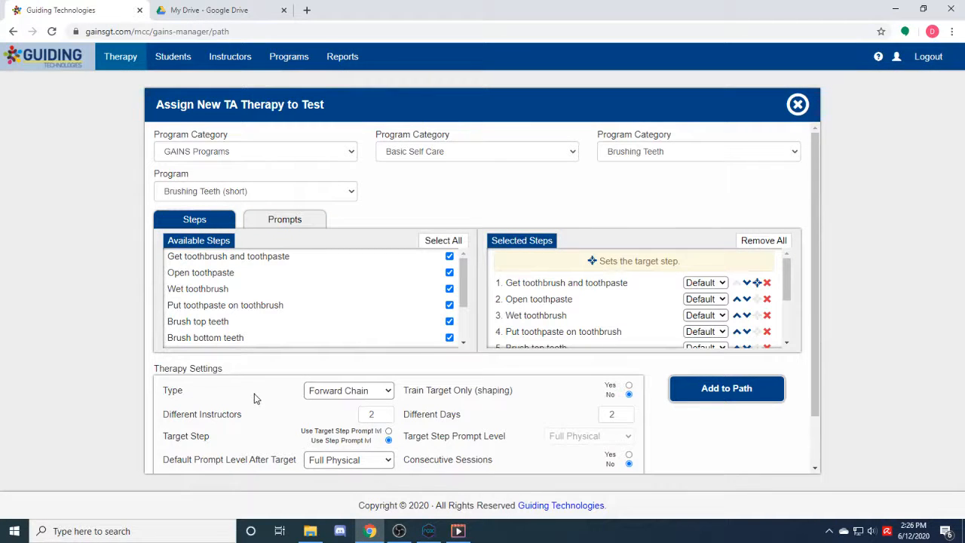
Step: Set the therapy type to Forward Chain and check the target step among the selected steps
{"action": "left_click", "coordinate": [369, 391]}
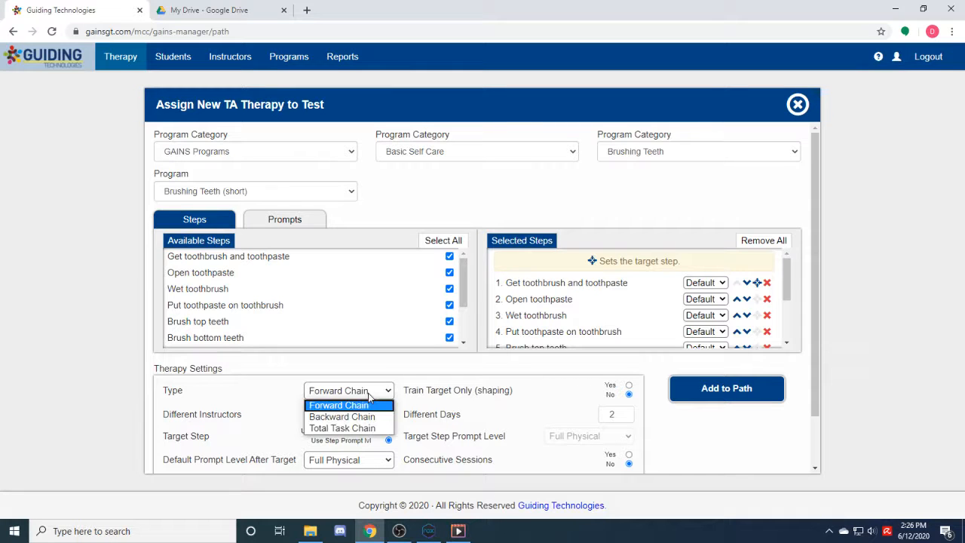
{"action": "left_click", "coordinate": [365, 406]}
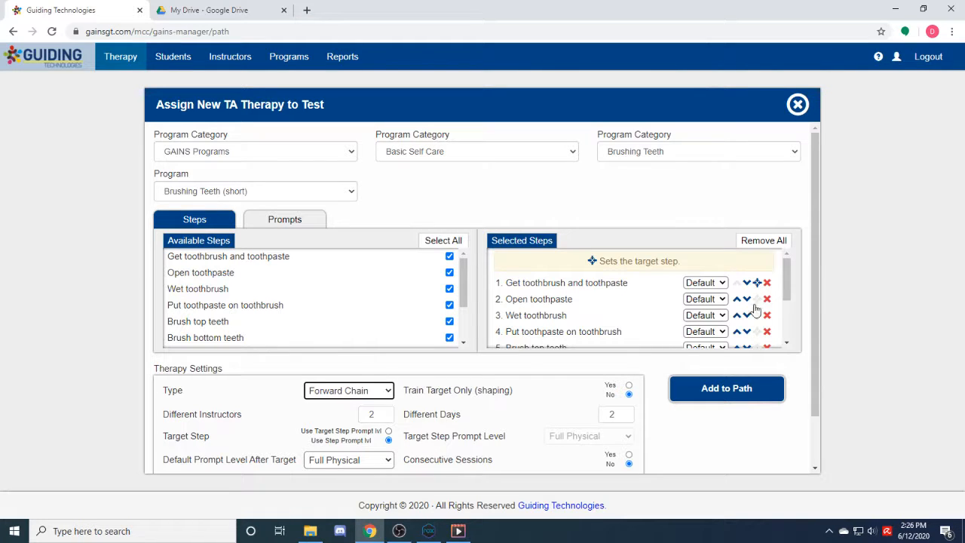
{"action": "scroll", "coordinate": [756, 323], "scroll_direction": "down", "scroll_amount": 1}
{"action": "scroll", "coordinate": [757, 331], "scroll_direction": "down", "scroll_amount": 2}
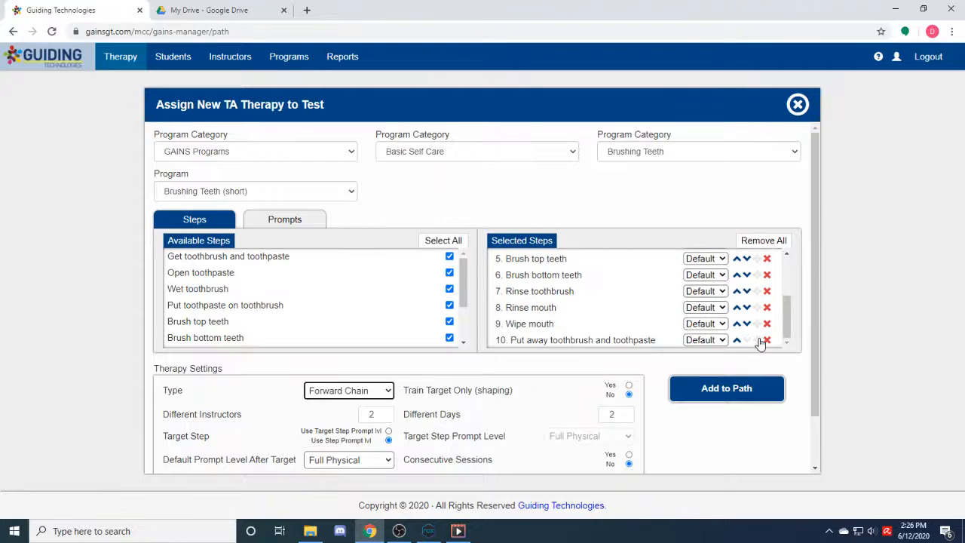
{"action": "scroll", "coordinate": [757, 331], "scroll_direction": "up", "scroll_amount": 5}
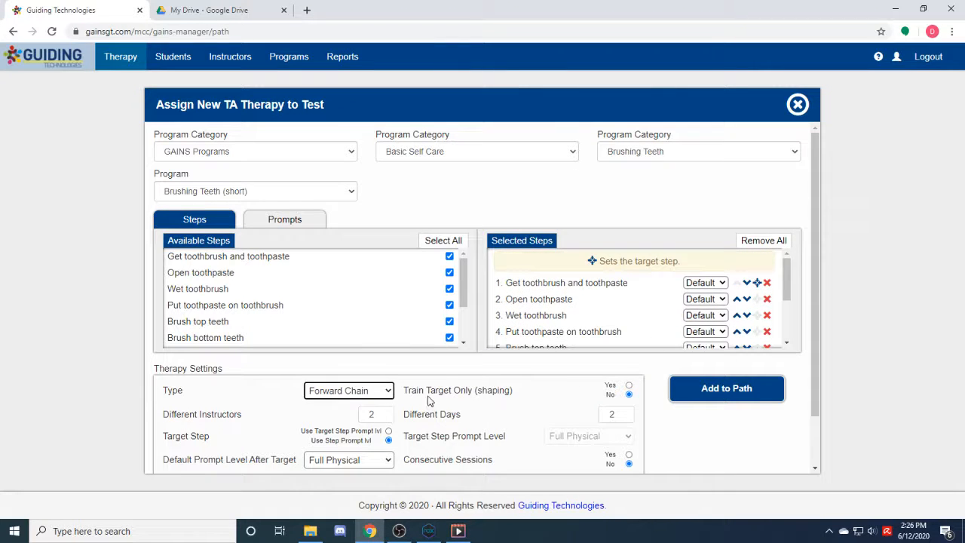
Step: Try the Backward Chain therapy type and check which selected step is the target
{"action": "left_click", "coordinate": [356, 392]}
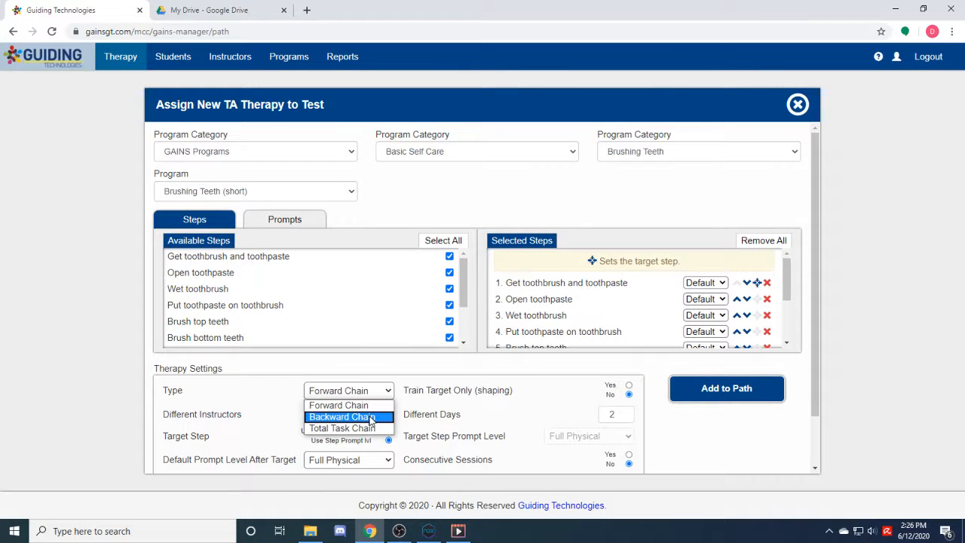
{"action": "left_click", "coordinate": [371, 421]}
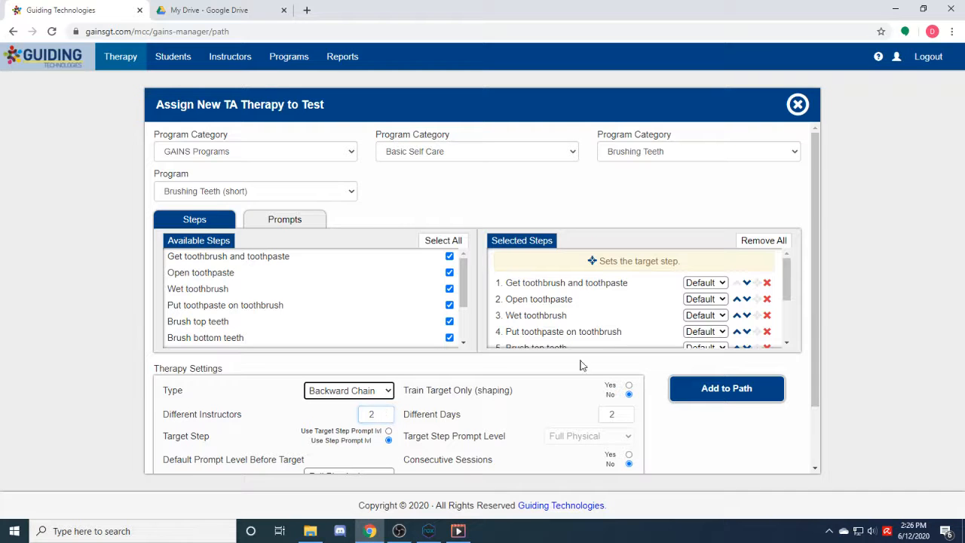
{"action": "scroll", "coordinate": [751, 287], "scroll_direction": "down", "scroll_amount": 3}
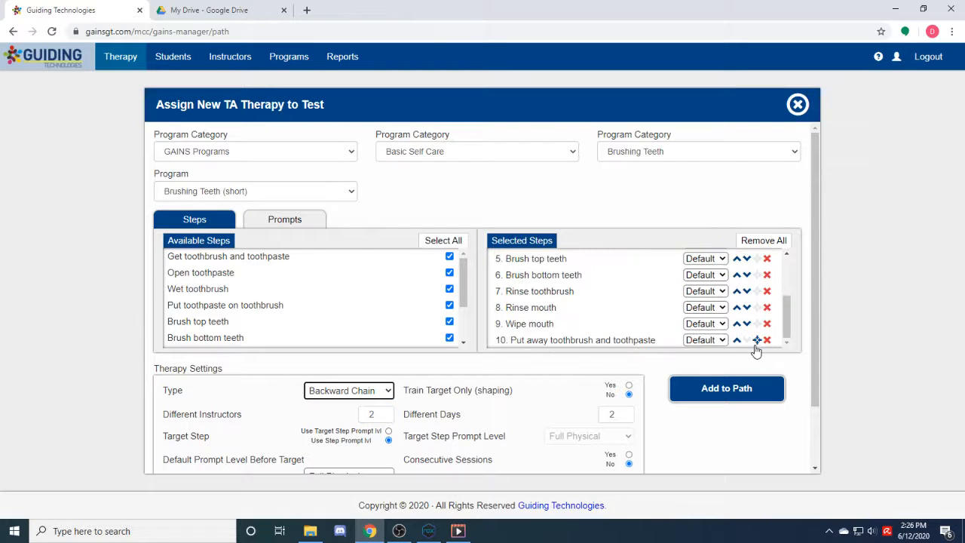
{"action": "scroll", "coordinate": [760, 291], "scroll_direction": "up", "scroll_amount": 3}
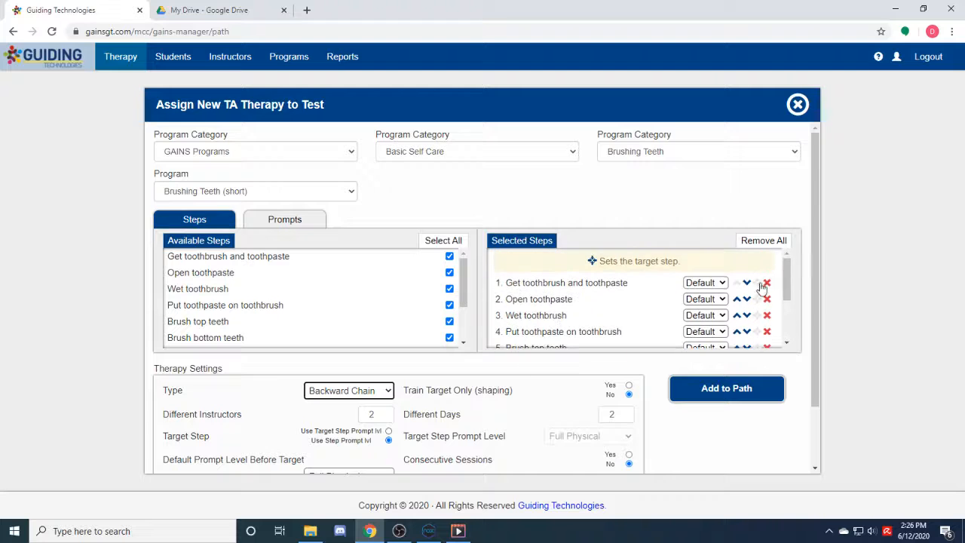
Step: Try the Total Task Chain therapy type and look through the selected steps
{"action": "left_click", "coordinate": [380, 399]}
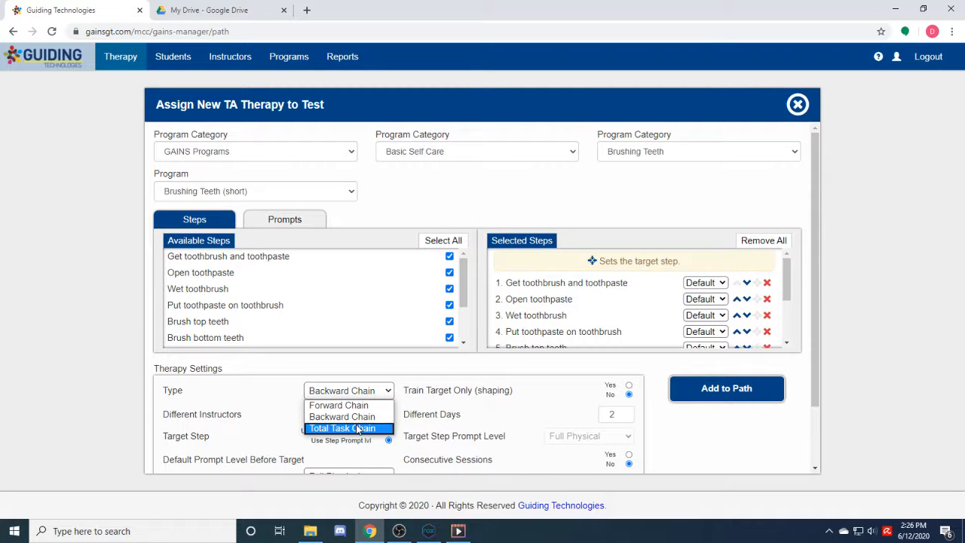
{"action": "left_click", "coordinate": [358, 429]}
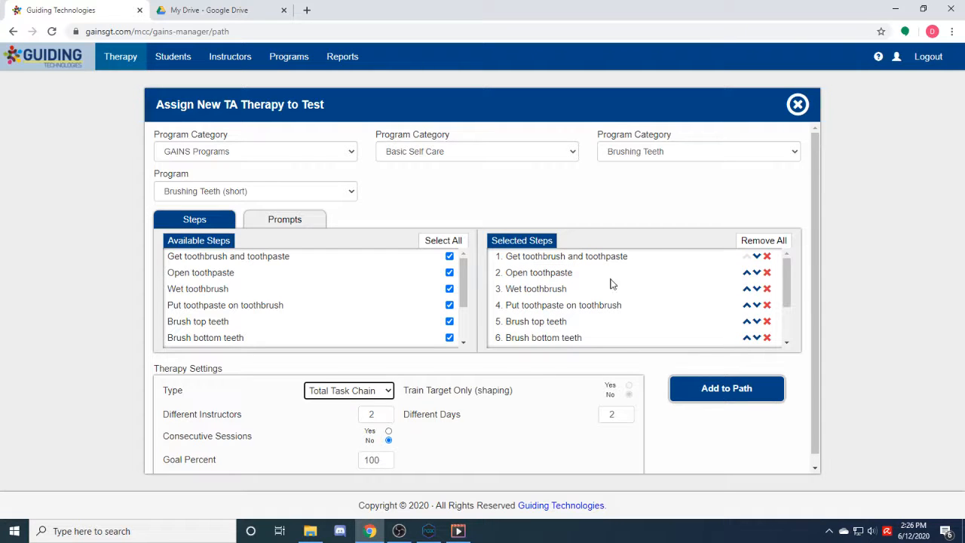
{"action": "scroll", "coordinate": [676, 306], "scroll_direction": "down", "scroll_amount": 1}
{"action": "scroll", "coordinate": [675, 319], "scroll_direction": "up", "scroll_amount": 1}
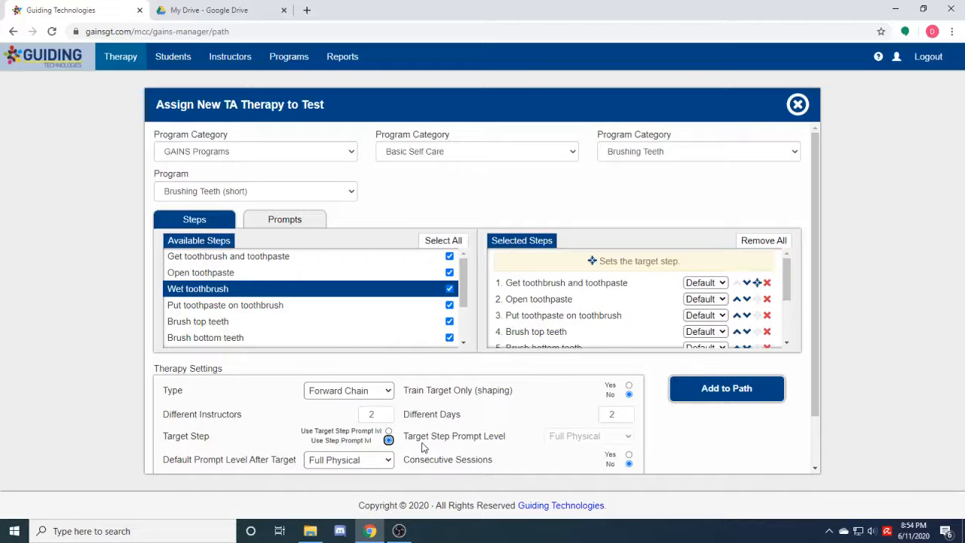
Step: Try the Use Target Step Prompt lvl option, review its prompt level choices, and switch the target step back to Use Step Prompt lvl
{"action": "left_click", "coordinate": [422, 447]}
{"action": "left_click", "coordinate": [368, 416]}
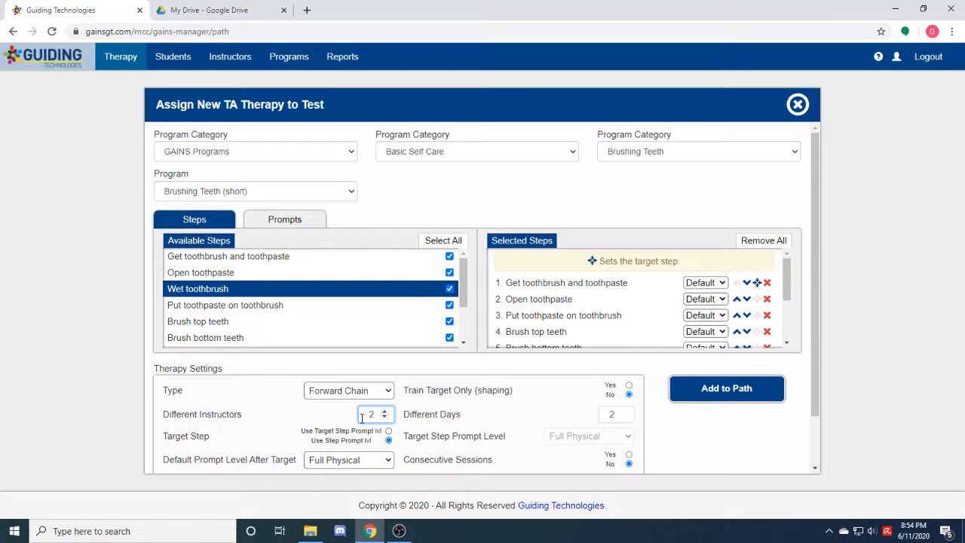
{"action": "left_click", "coordinate": [404, 428]}
{"action": "left_click", "coordinate": [389, 430]}
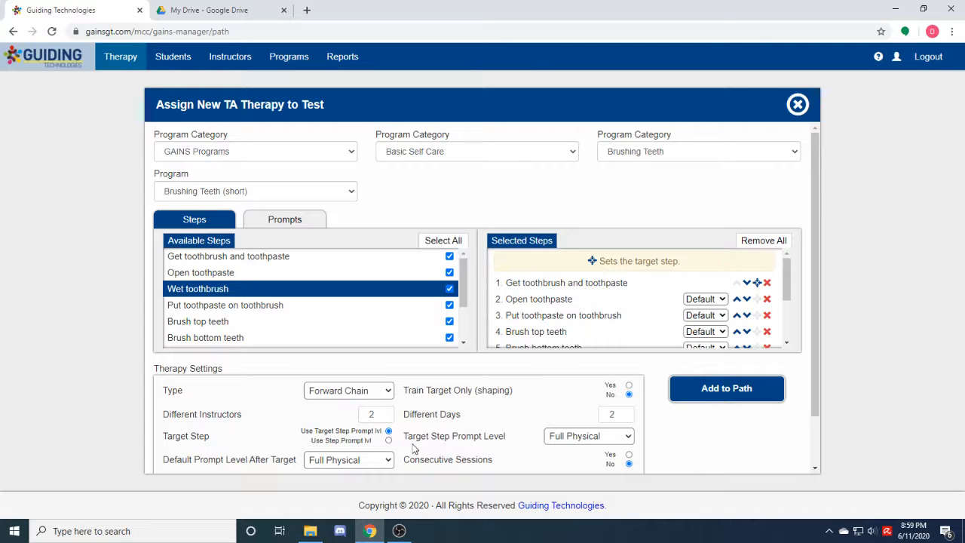
{"action": "left_click", "coordinate": [580, 437]}
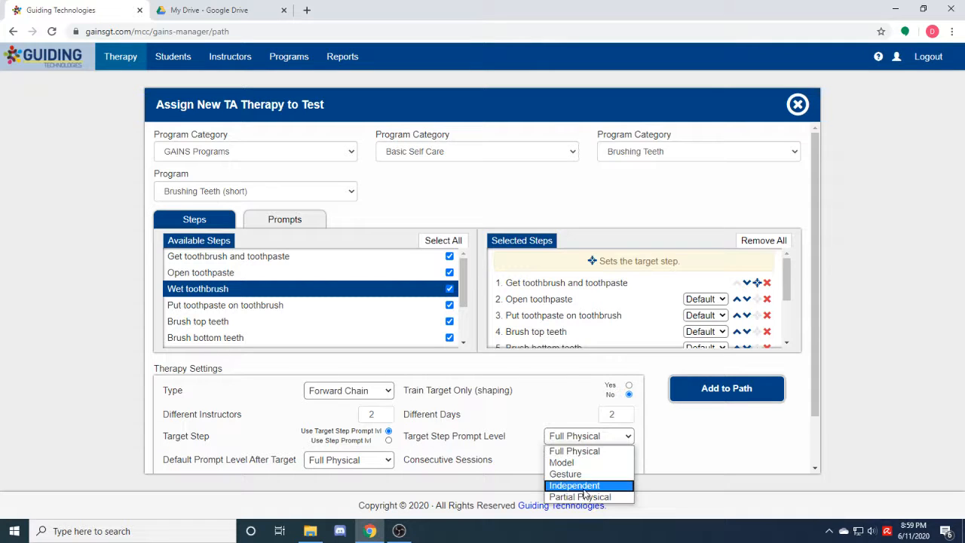
{"action": "left_click", "coordinate": [591, 444]}
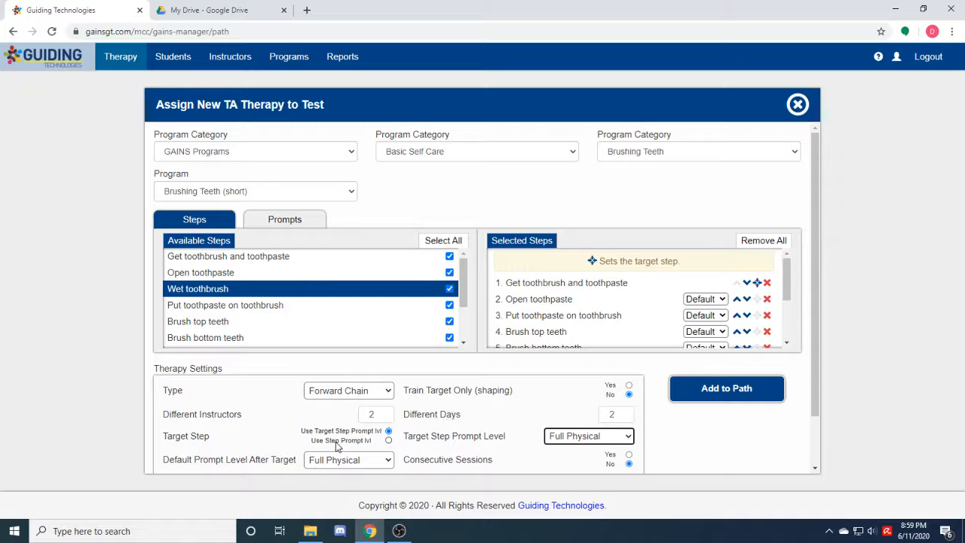
{"action": "left_click", "coordinate": [389, 441]}
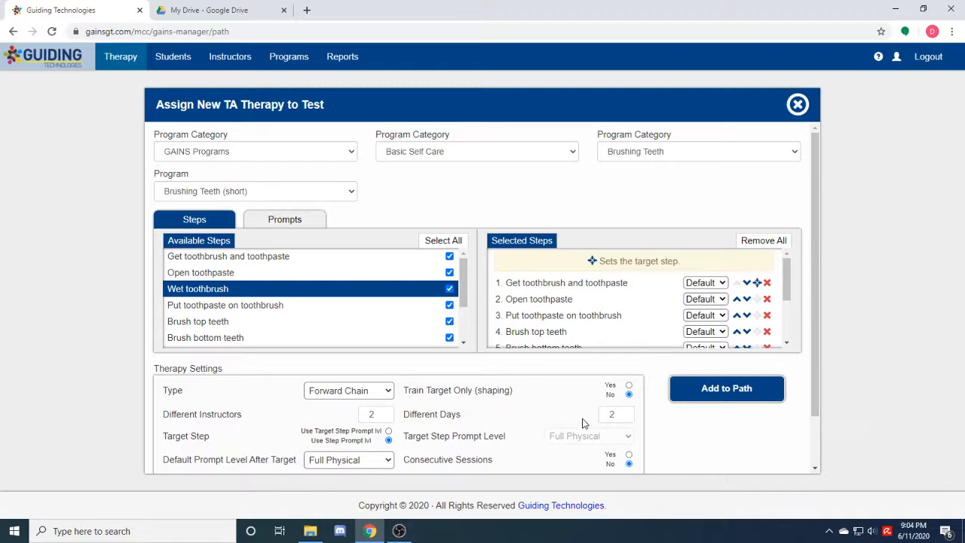
Step: Look through the choices available for Default Prompt Level After Target
{"action": "left_click", "coordinate": [357, 466]}
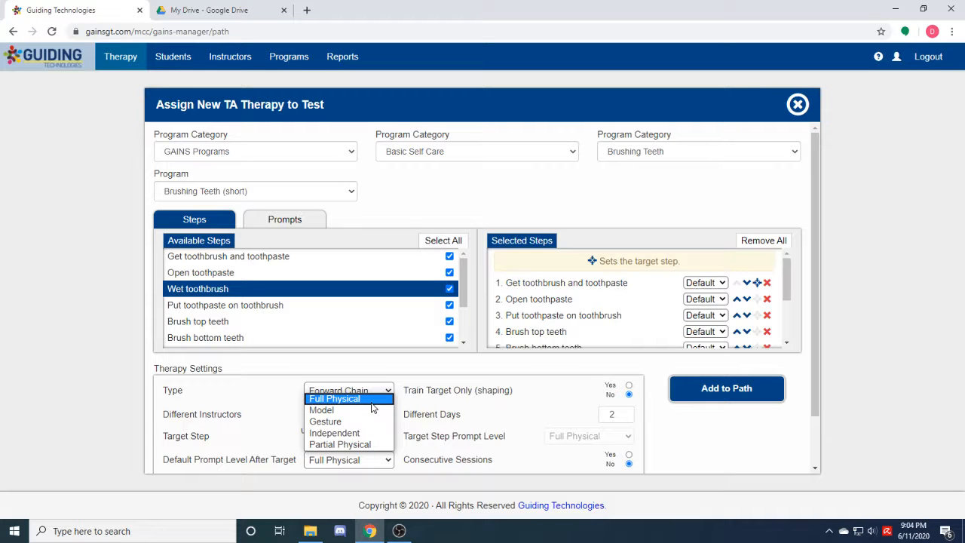
{"action": "left_click", "coordinate": [405, 464]}
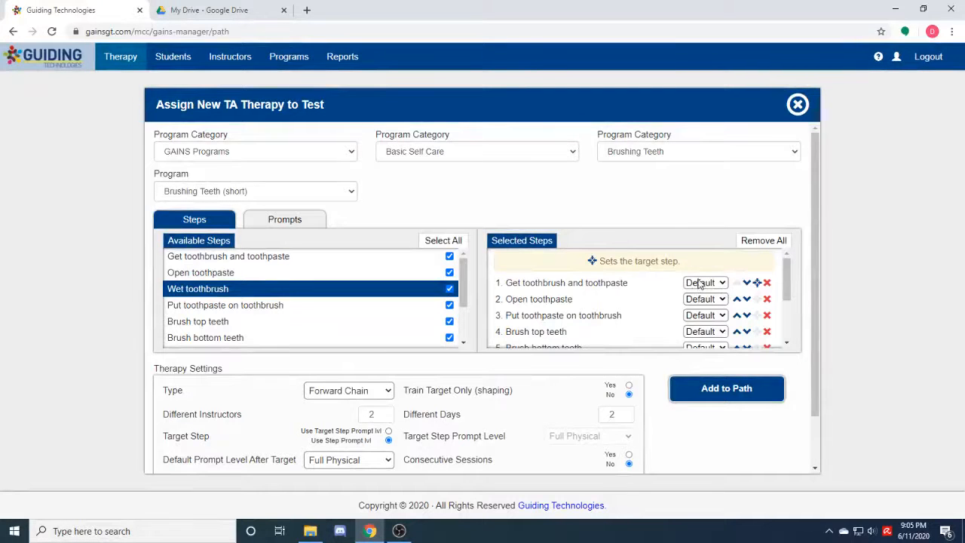
{"action": "left_click", "coordinate": [356, 463]}
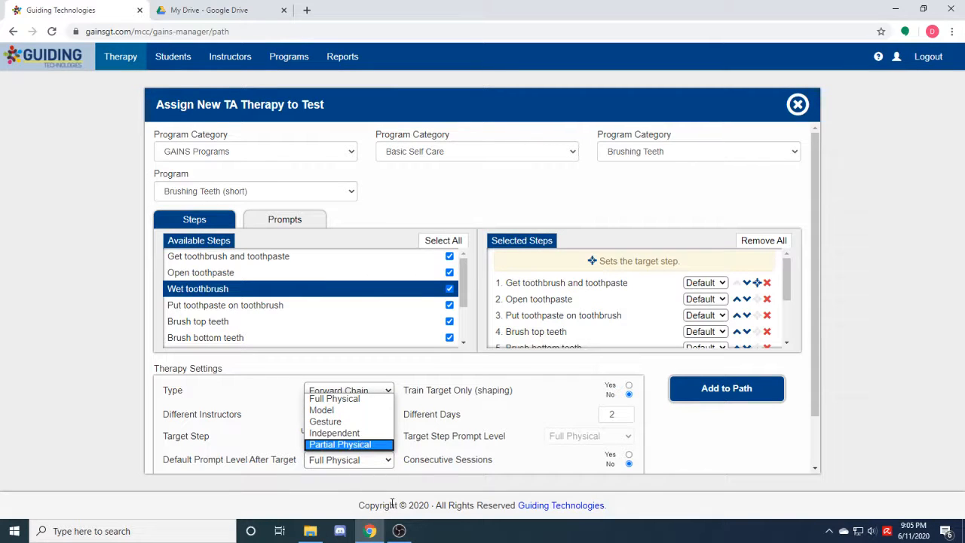
{"action": "mouse_move", "coordinate": [399, 535]}
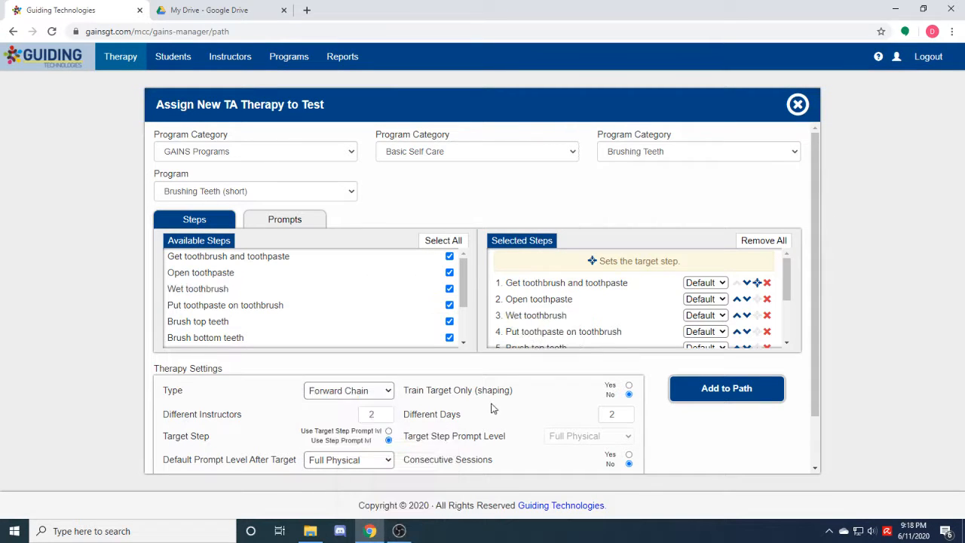
Step: Set the therapy's chain to Full and its goal percent to 50
{"action": "scroll", "coordinate": [491, 406], "scroll_direction": "down", "scroll_amount": 1}
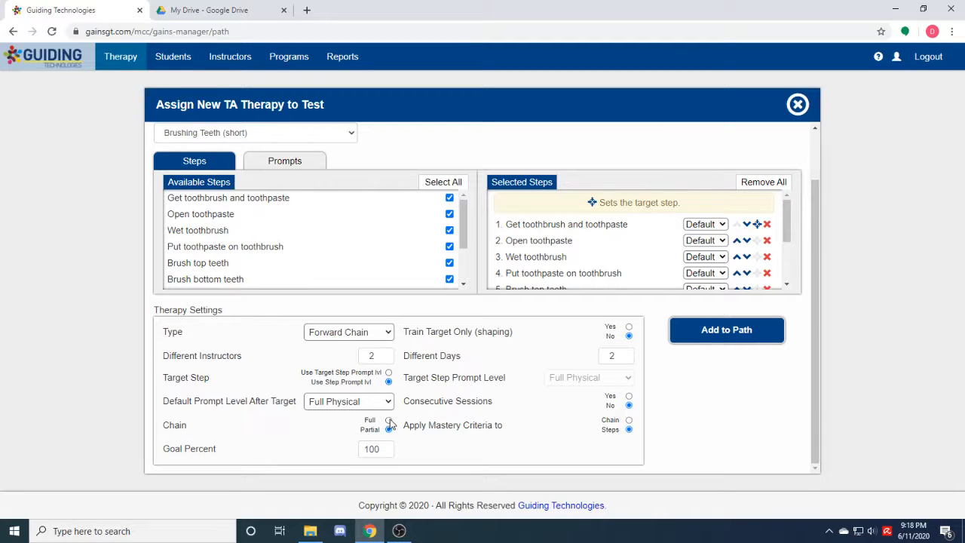
{"action": "left_click", "coordinate": [388, 421]}
{"action": "left_click", "coordinate": [374, 446]}
{"action": "left_click", "coordinate": [318, 456]}
{"action": "left_click", "coordinate": [384, 447]}
{"action": "left_click", "coordinate": [385, 453]}
{"action": "left_click_drag", "start_coordinate": [380, 450], "coordinate": [282, 461]}
{"action": "type", "text": "50"}
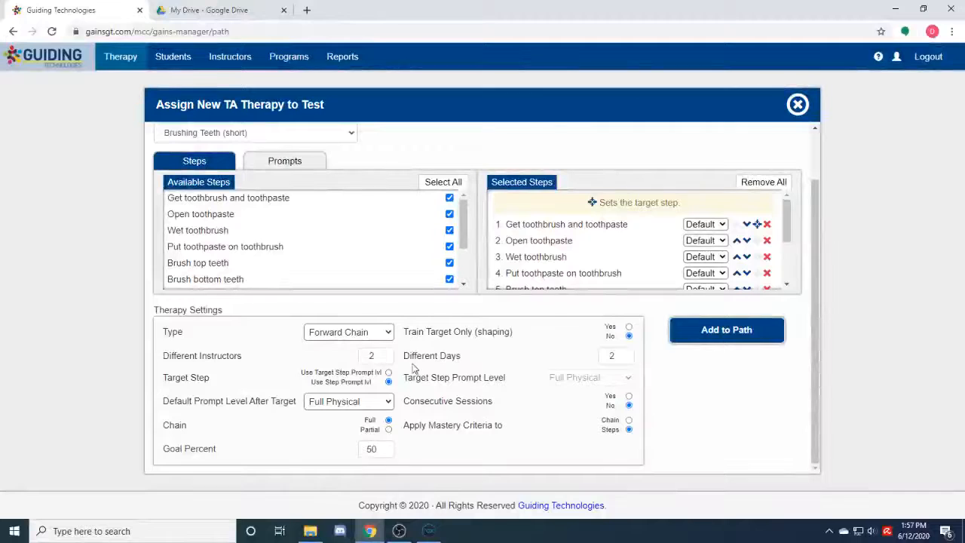
Step: Set Different Days to 1 and apply the mastery criteria to Chain
{"action": "left_click", "coordinate": [625, 363]}
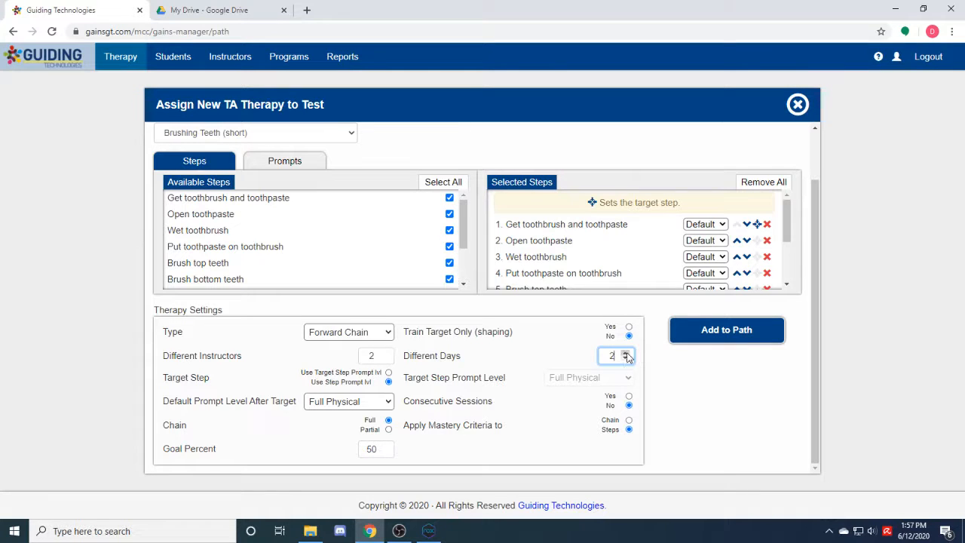
{"action": "left_click", "coordinate": [625, 359]}
{"action": "key", "text": "BackSpace"}
{"action": "type", "text": "1"}
{"action": "left_click", "coordinate": [586, 387]}
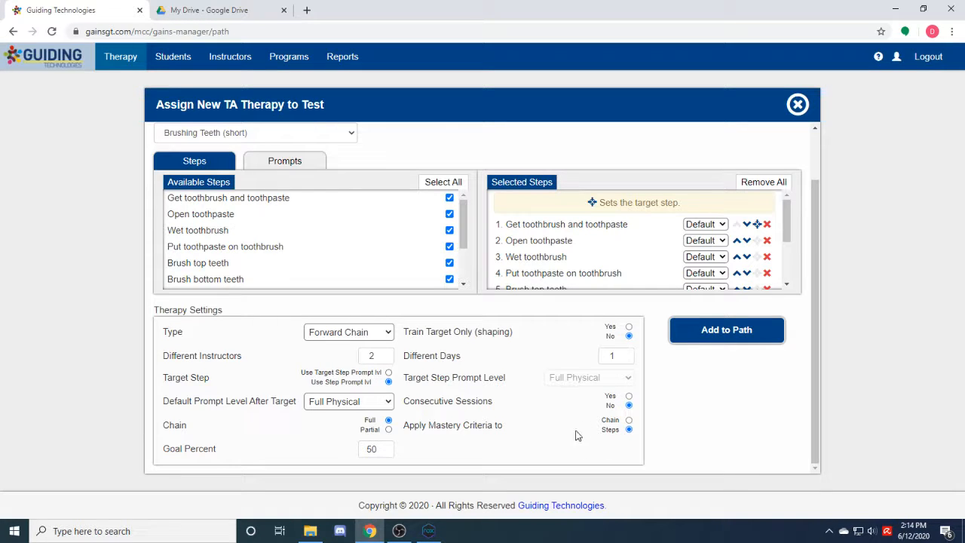
{"action": "left_click", "coordinate": [629, 421]}
Step: Discard the open assignment and start a new TA therapy for student Test 1 with all available steps selected
{"action": "left_click", "coordinate": [798, 104]}
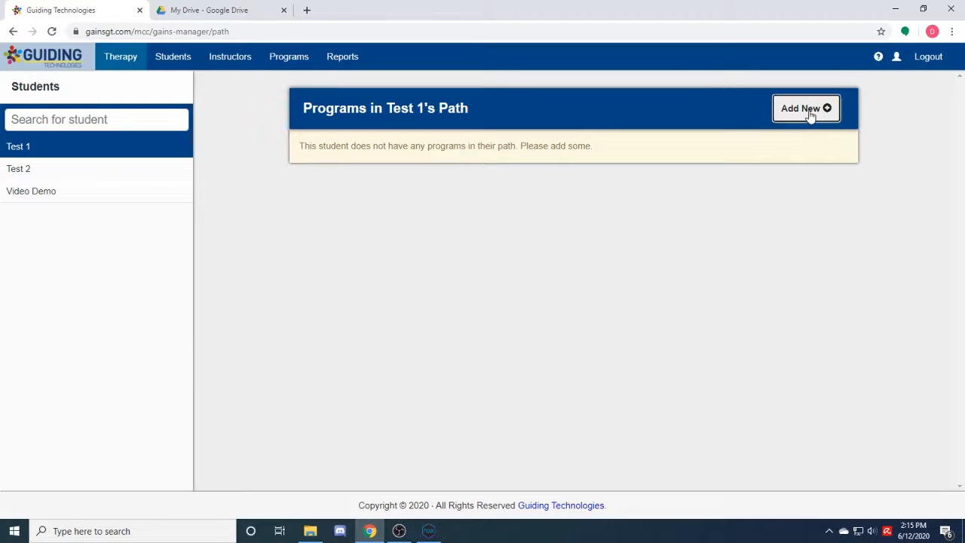
{"action": "left_click", "coordinate": [811, 116]}
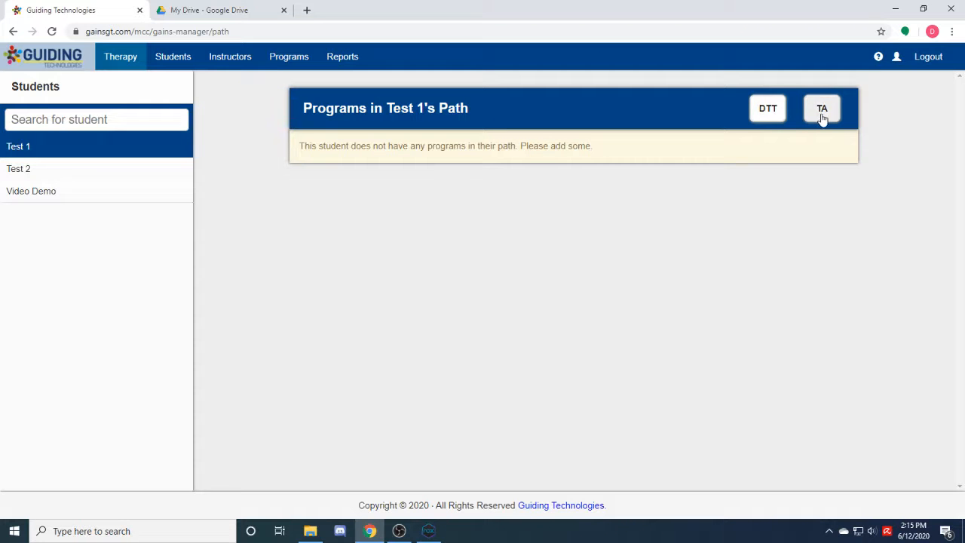
{"action": "left_click", "coordinate": [823, 113]}
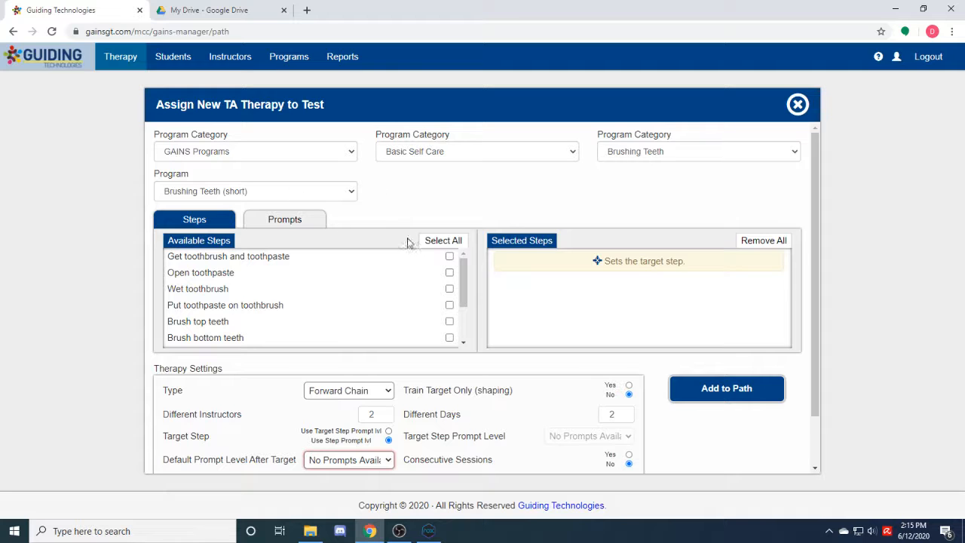
{"action": "left_click", "coordinate": [447, 244]}
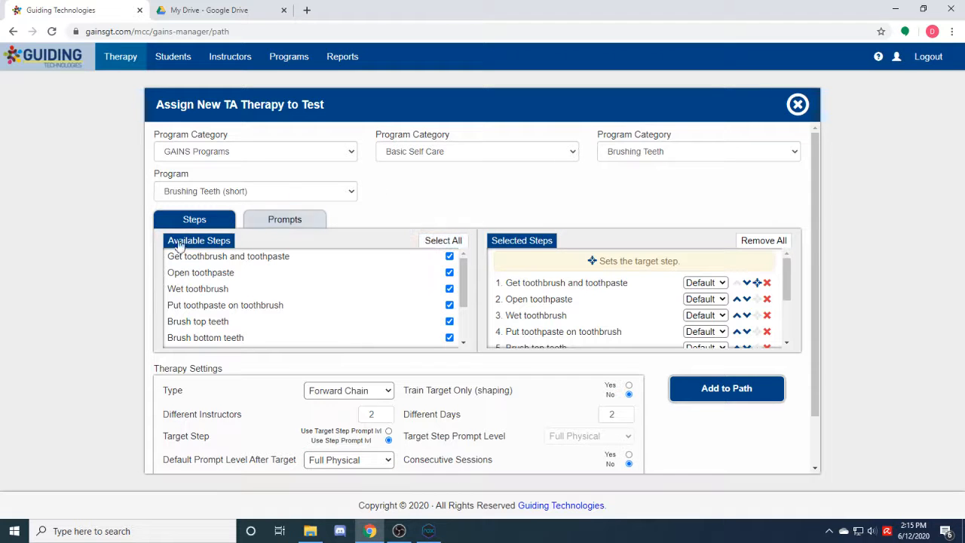
{"action": "left_click", "coordinate": [261, 218]}
{"action": "left_click", "coordinate": [219, 219]}
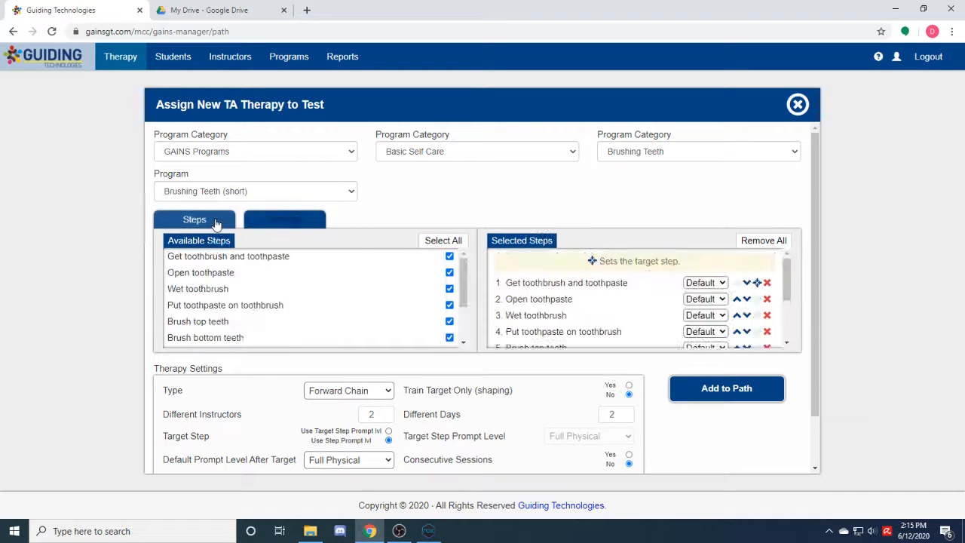
Step: Set the therapy type to Backward Chain with Different Instructors 1 and Different Days 1, and add the therapy to the path
{"action": "scroll", "coordinate": [234, 380], "scroll_direction": "down", "scroll_amount": 1}
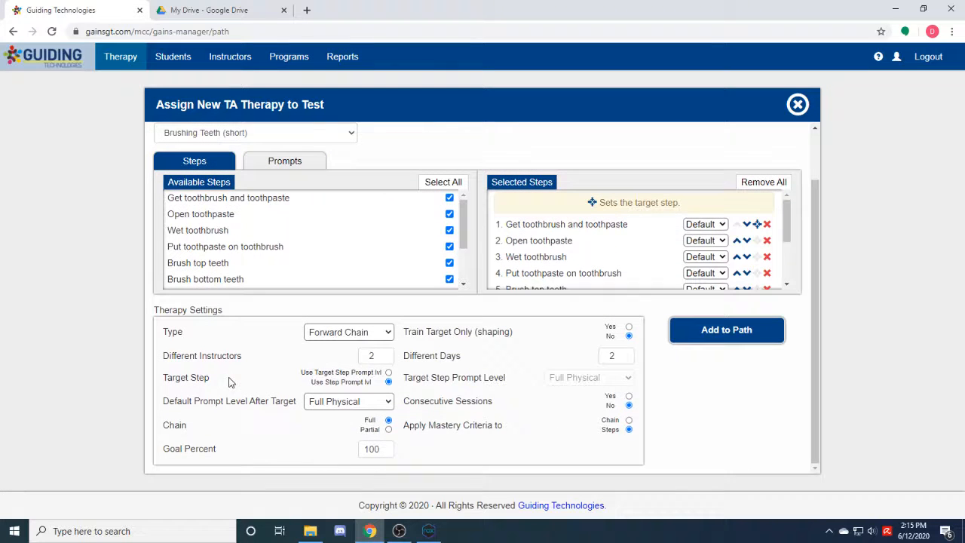
{"action": "left_click", "coordinate": [332, 334]}
{"action": "left_click", "coordinate": [342, 359]}
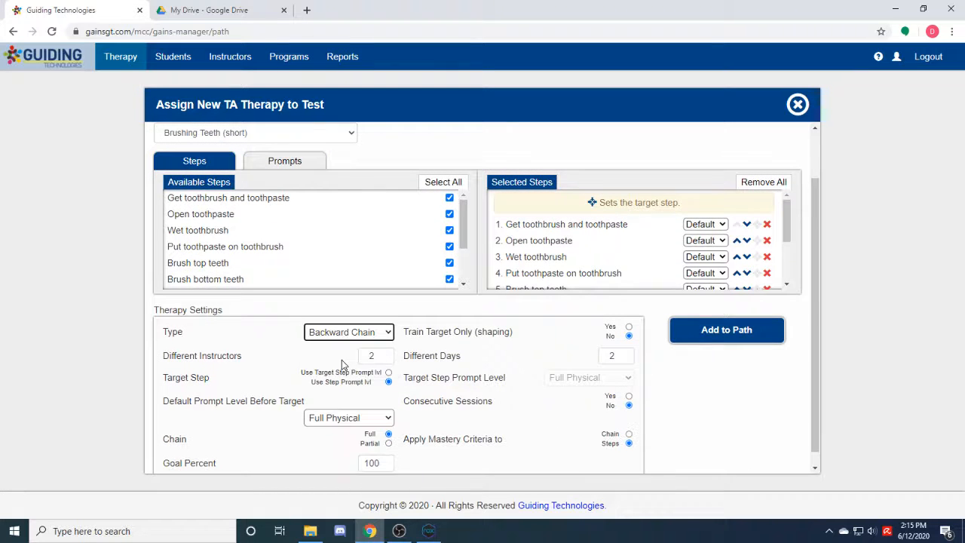
{"action": "left_click", "coordinate": [385, 359]}
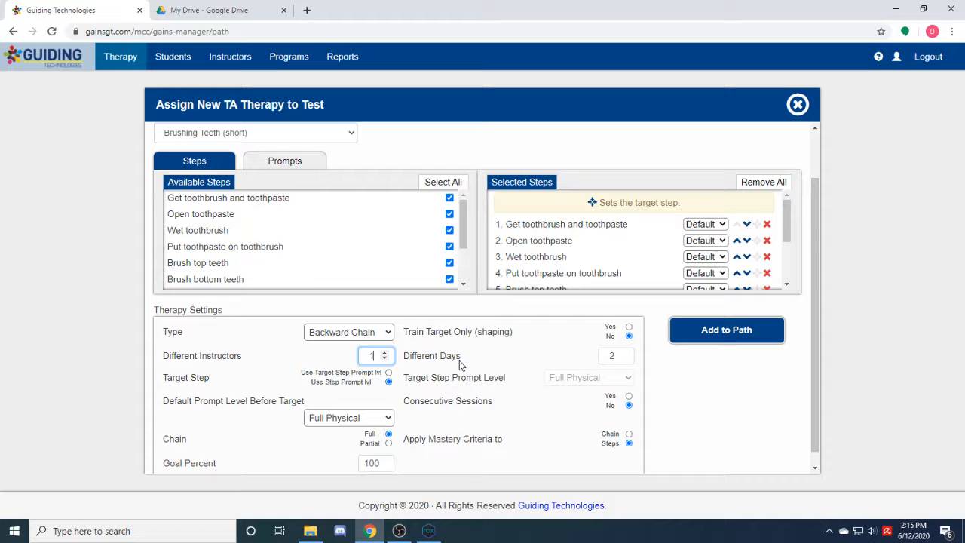
{"action": "left_click", "coordinate": [628, 361]}
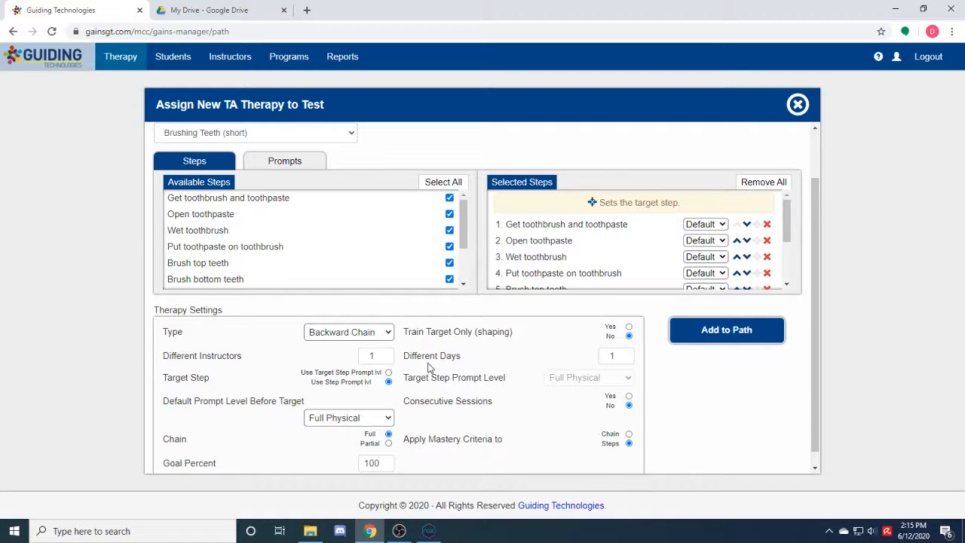
{"action": "scroll", "coordinate": [278, 432], "scroll_direction": "down", "scroll_amount": 1}
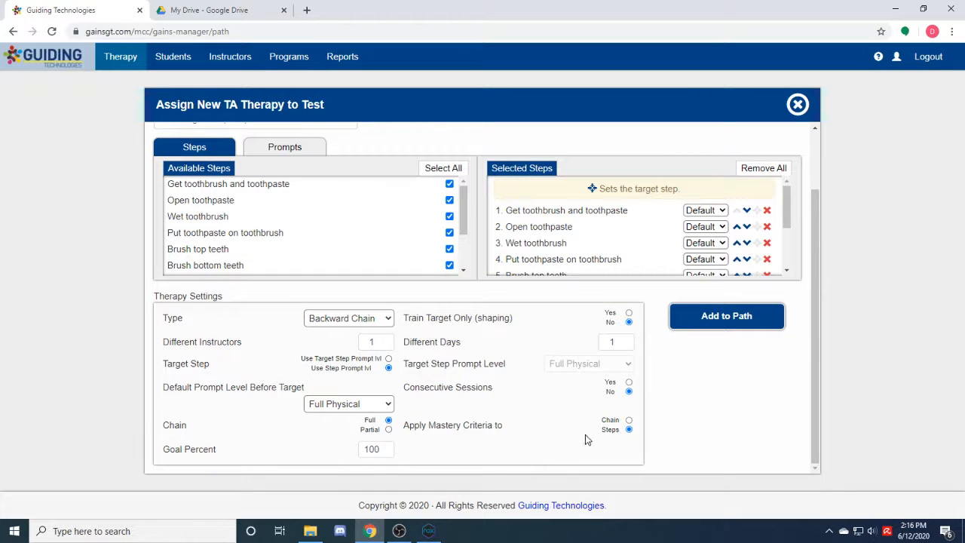
{"action": "left_click", "coordinate": [737, 319]}
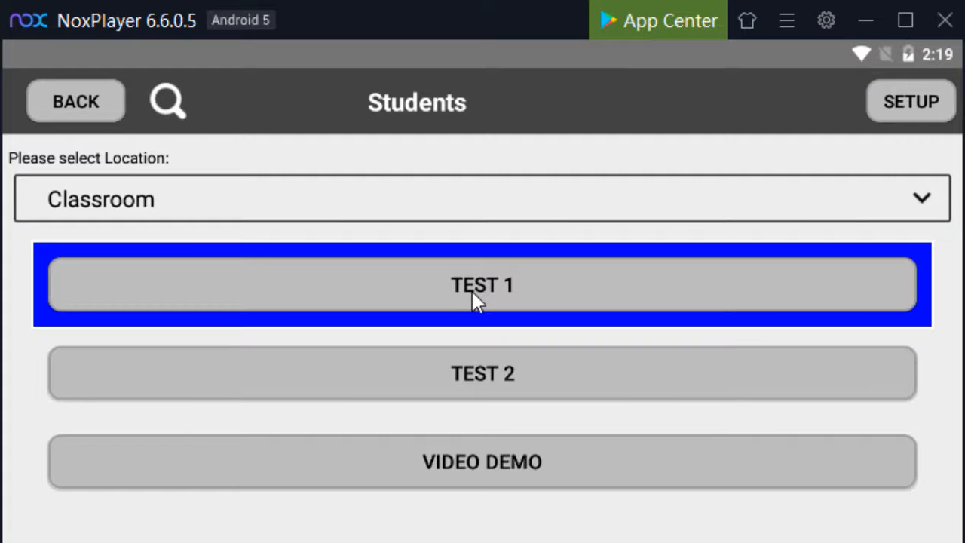
Step: Switch to the student app in NoxPlayer and start Test 1's Brushing Teeth (short) session, continuing past the setup instructions
{"action": "left_click", "coordinate": [548, 304]}
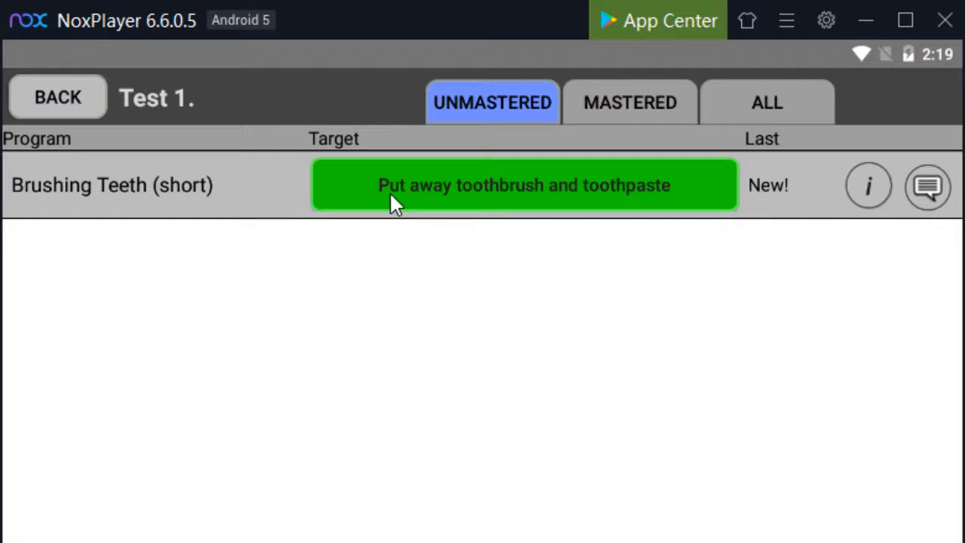
{"action": "left_click", "coordinate": [498, 180]}
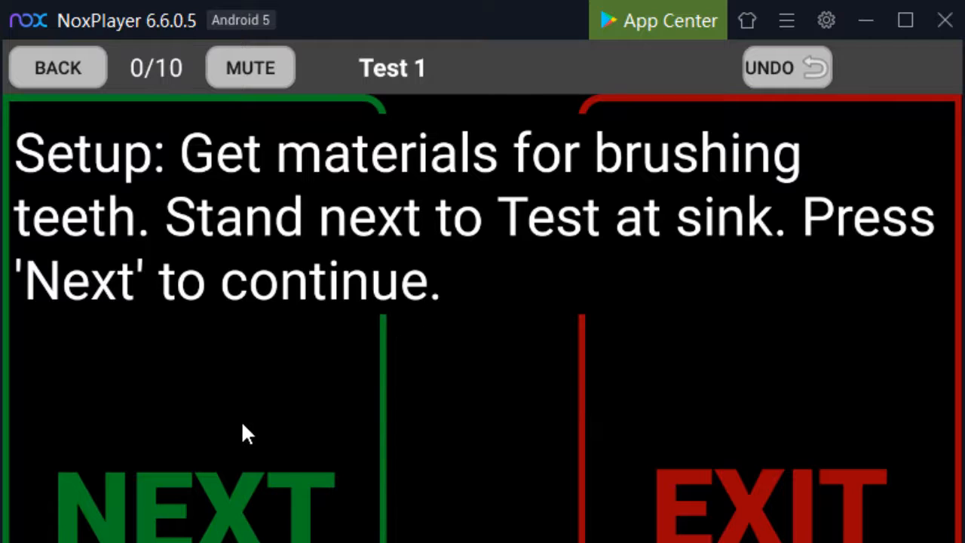
{"action": "left_click", "coordinate": [241, 424]}
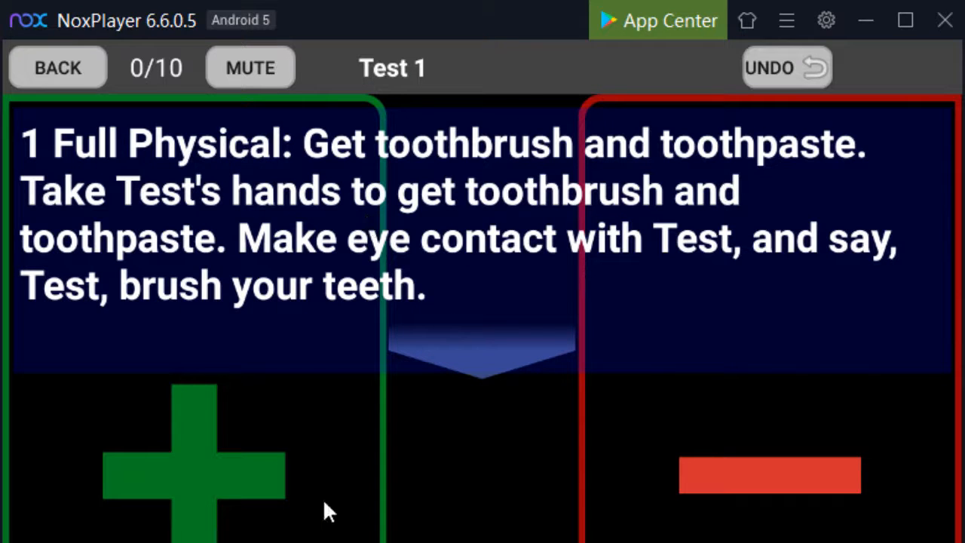
Step: Mark all ten Brushing Teeth steps as correct and decline to comment on the trials
{"action": "left_click", "coordinate": [185, 464]}
{"action": "left_click", "coordinate": [189, 458]}
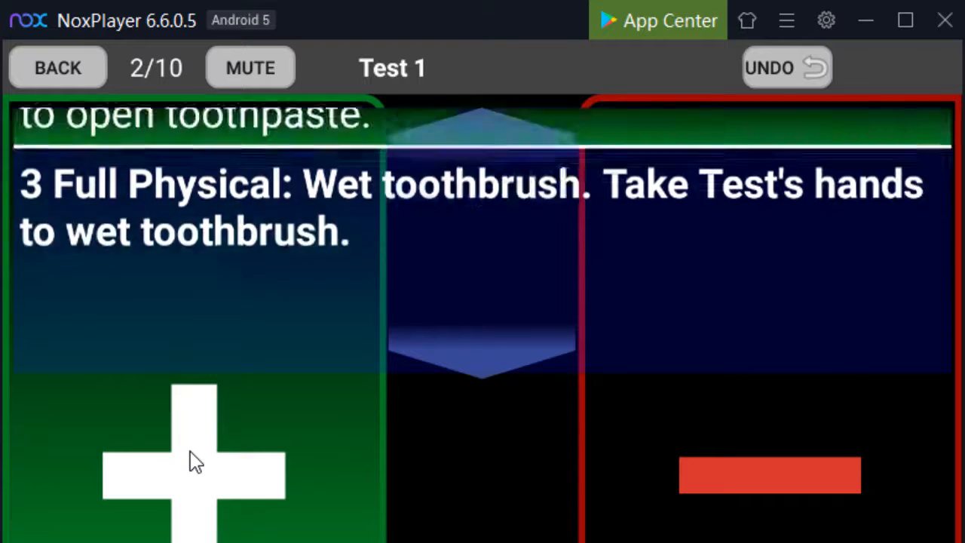
{"action": "left_click", "coordinate": [191, 462]}
{"action": "left_click", "coordinate": [190, 461]}
{"action": "left_click", "coordinate": [191, 462]}
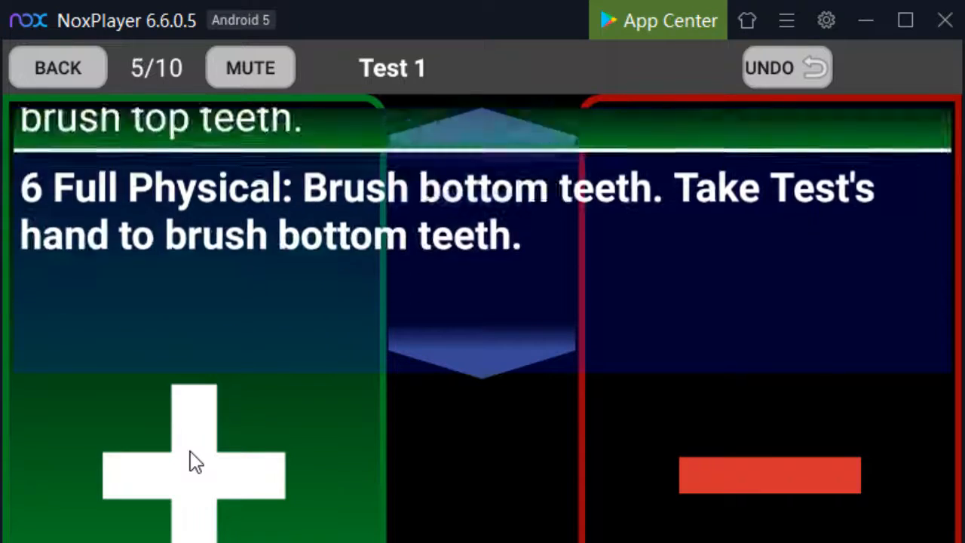
{"action": "left_click", "coordinate": [190, 453]}
{"action": "left_click", "coordinate": [190, 454]}
{"action": "left_click", "coordinate": [190, 454]}
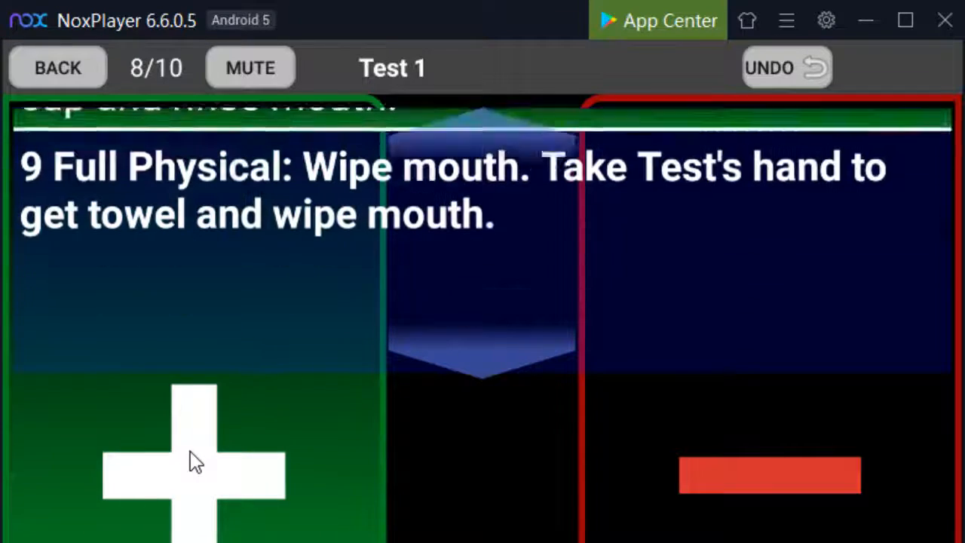
{"action": "left_click", "coordinate": [190, 454]}
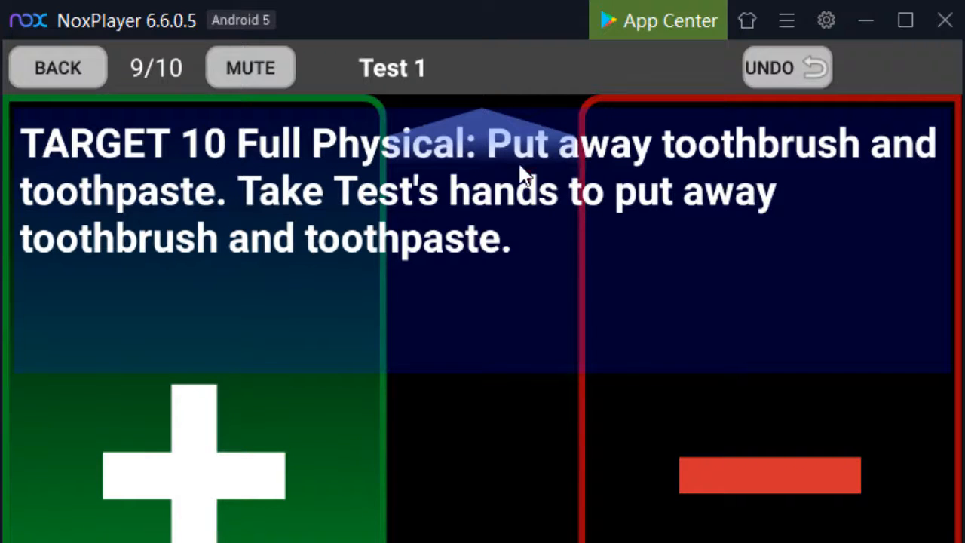
{"action": "left_click", "coordinate": [183, 505]}
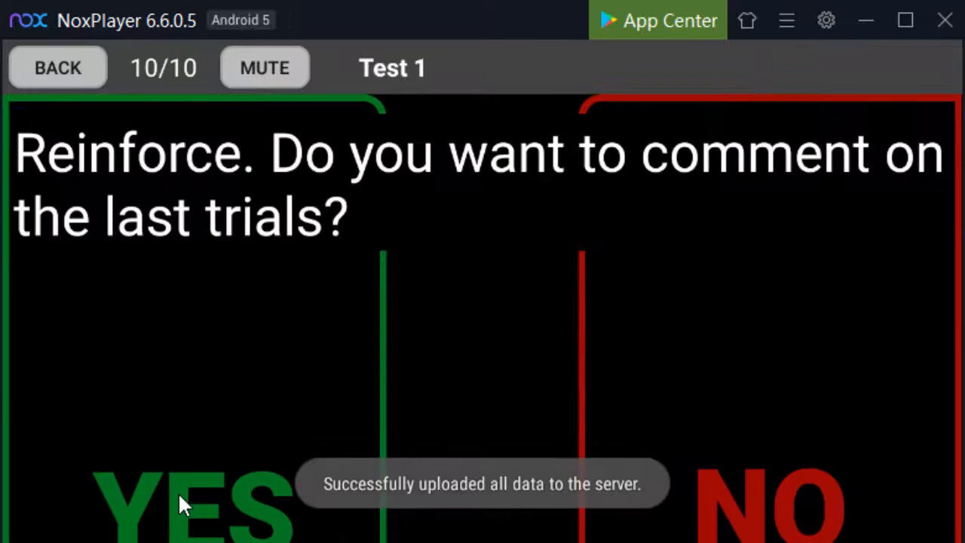
{"action": "left_click", "coordinate": [844, 389]}
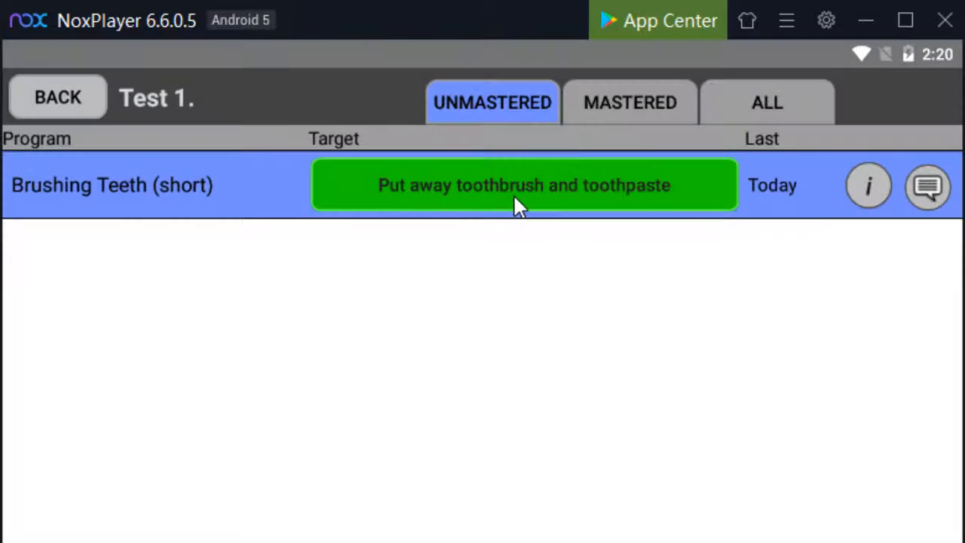
Step: Start another Brushing Teeth (short) session for Test 1 and mark steps 1 to 9 as correct
{"action": "left_click", "coordinate": [512, 204]}
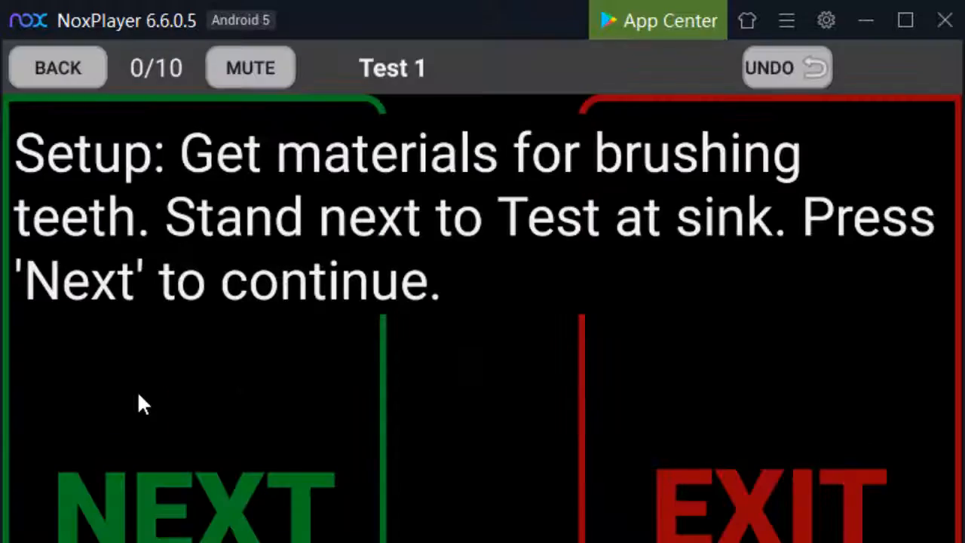
{"action": "left_click", "coordinate": [179, 416]}
{"action": "left_click", "coordinate": [182, 416]}
{"action": "left_click", "coordinate": [181, 416]}
{"action": "left_click", "coordinate": [182, 416]}
{"action": "left_click", "coordinate": [189, 425]}
{"action": "left_click", "coordinate": [187, 425]}
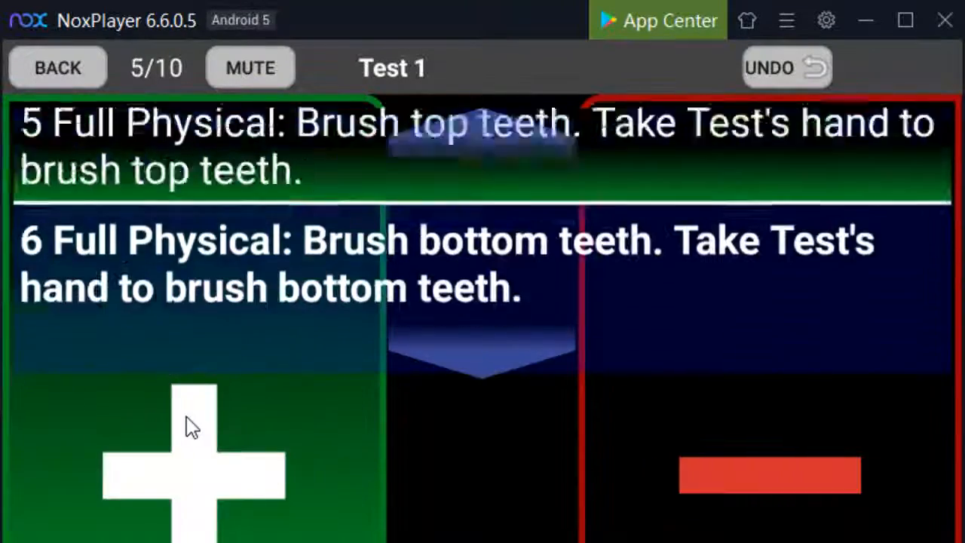
{"action": "left_click", "coordinate": [187, 424]}
{"action": "left_click", "coordinate": [187, 424]}
{"action": "left_click", "coordinate": [188, 425]}
{"action": "left_click", "coordinate": [191, 425]}
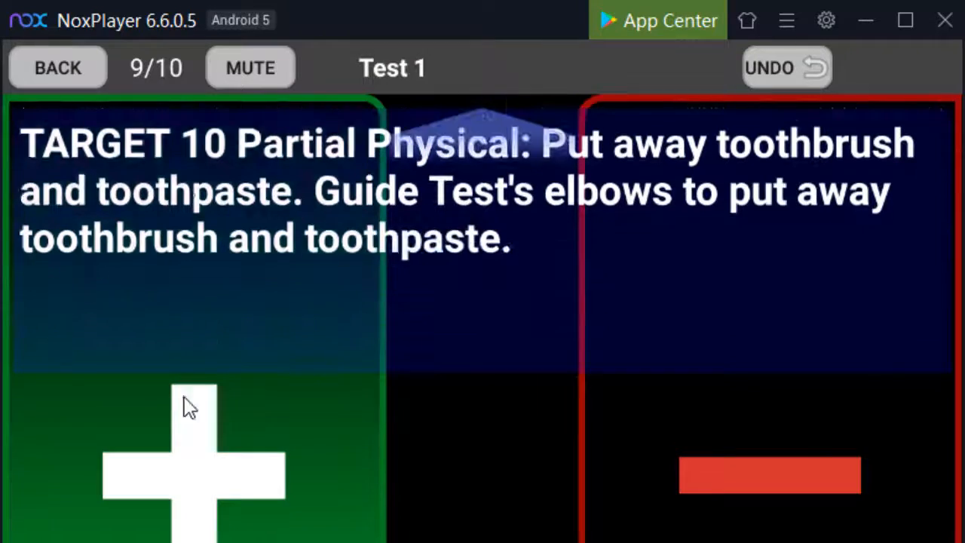